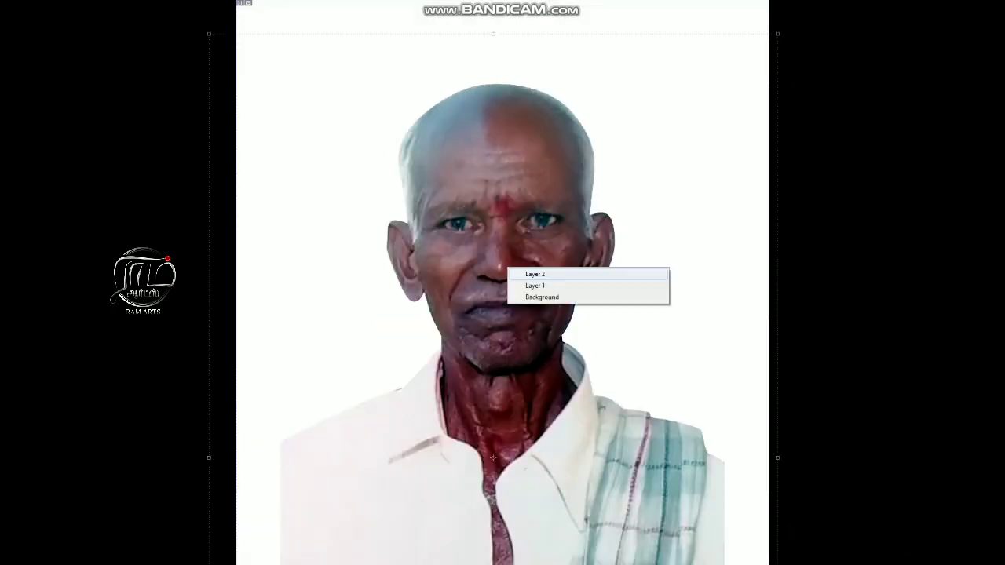
Brighten the portrait by raising the Curves line.
key(ctrl+m)
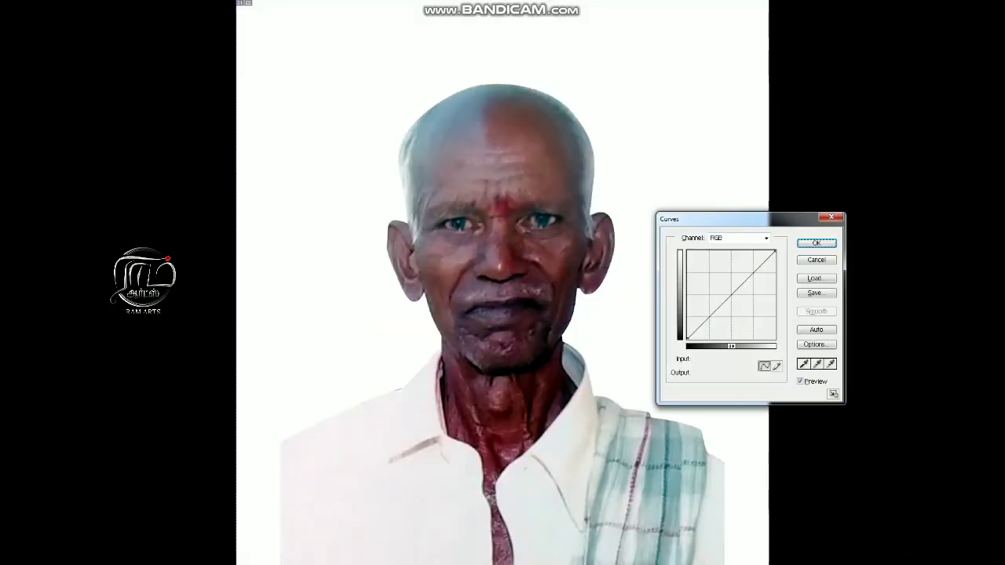
drag(752, 270, 751, 266)
key(Return)
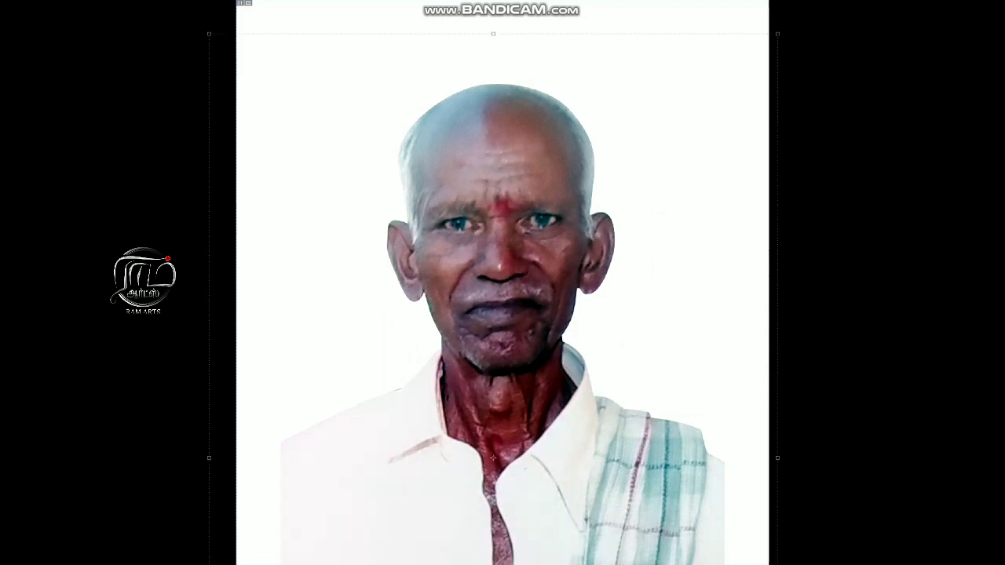
Shift the midtones away from blue with the Color Balance Blue level at -49.
key(ctrl+b)
text(-49)
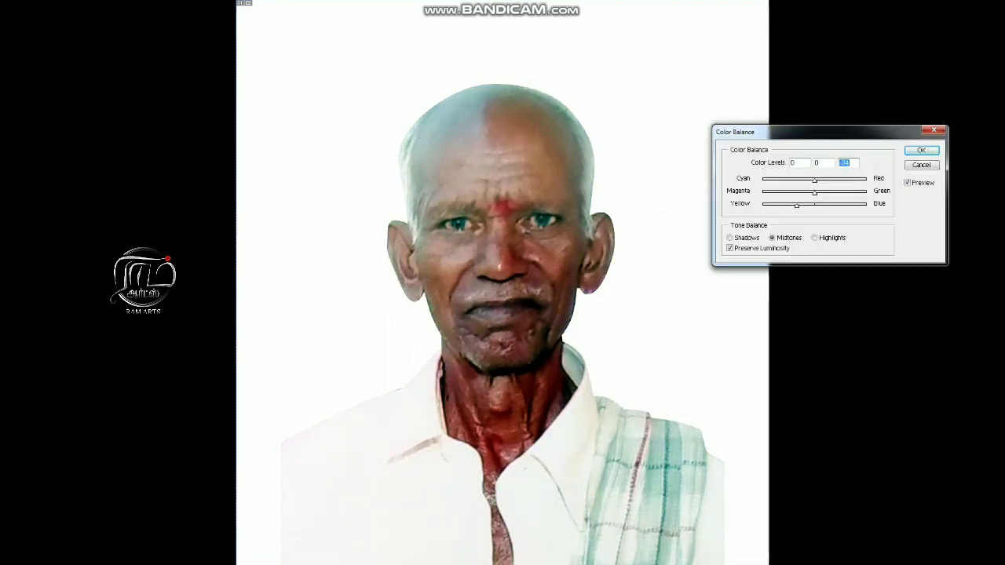
key(Return)
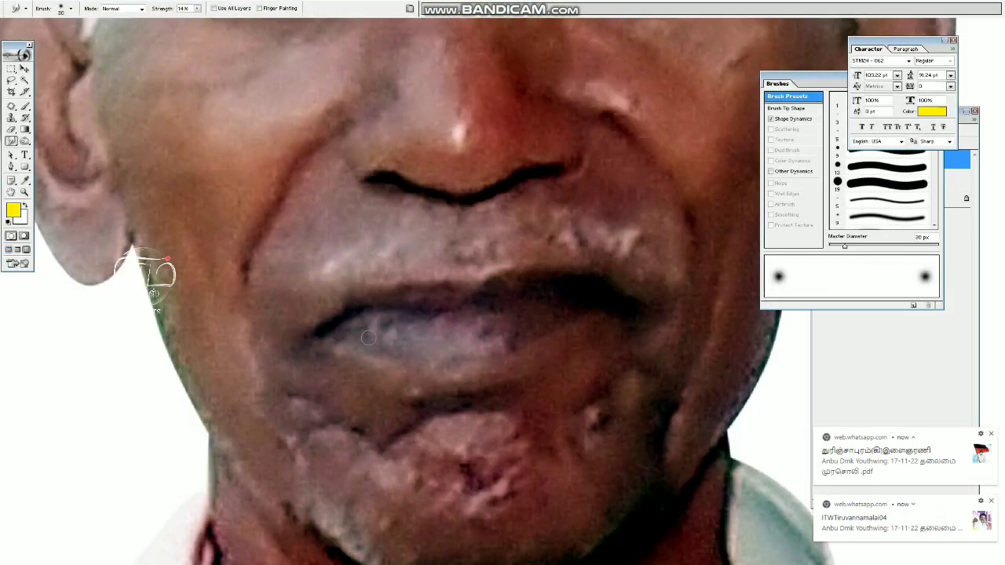
Darken the lips with one Midtones burn stroke at 50% exposure.
drag(368, 337, 552, 312)
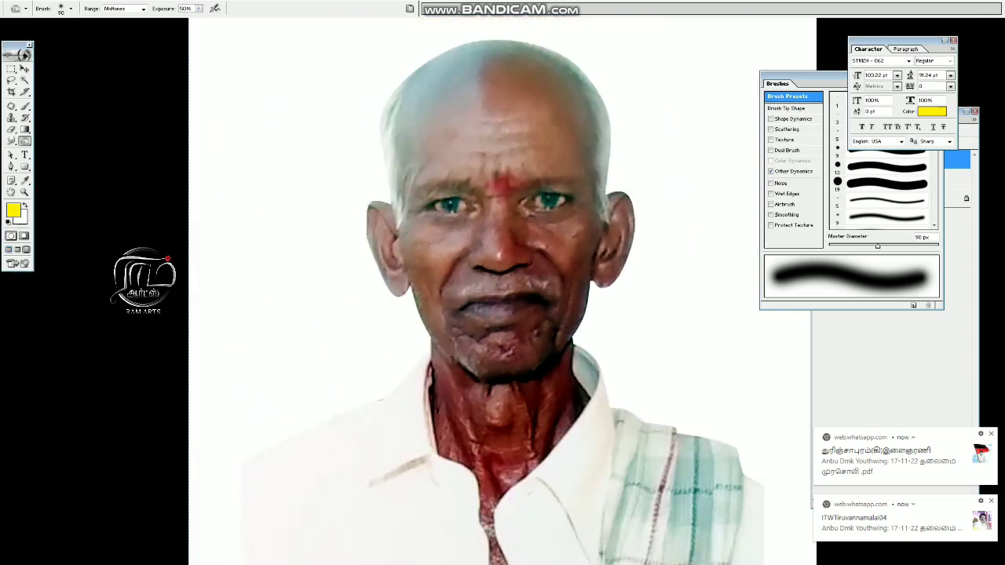
key(z)
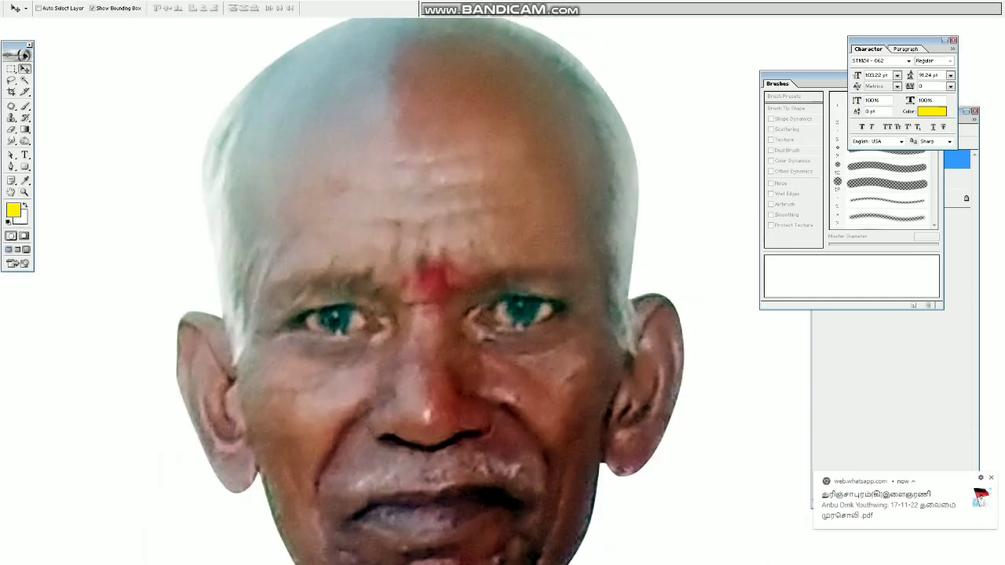
Try cloning over the red forehead mark with a 60 px Clone Stamp, then undo it.
key(s)
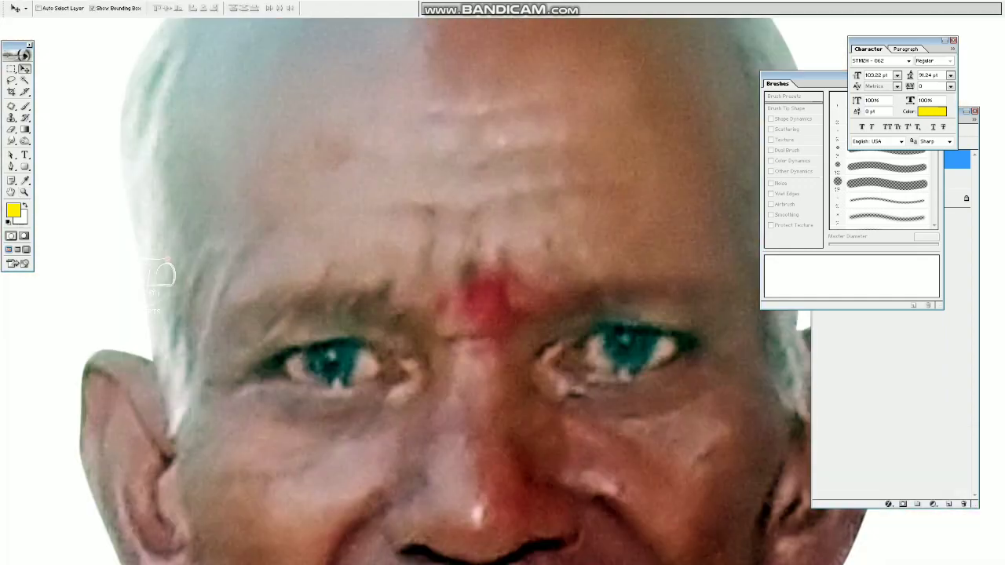
key(bracketright)
key(bracketright)
key(bracketright)
drag(441, 252, 444, 308)
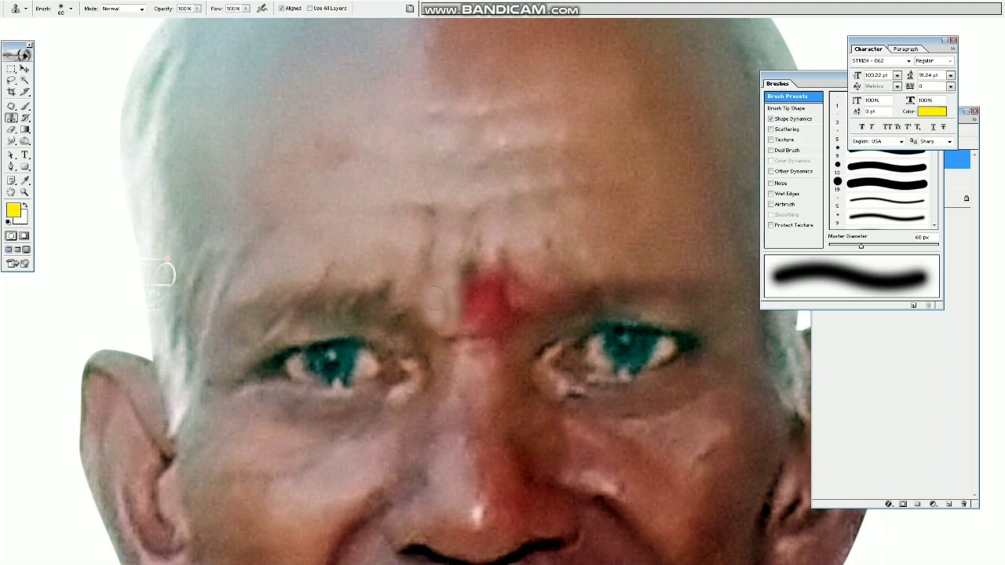
drag(484, 259, 486, 310)
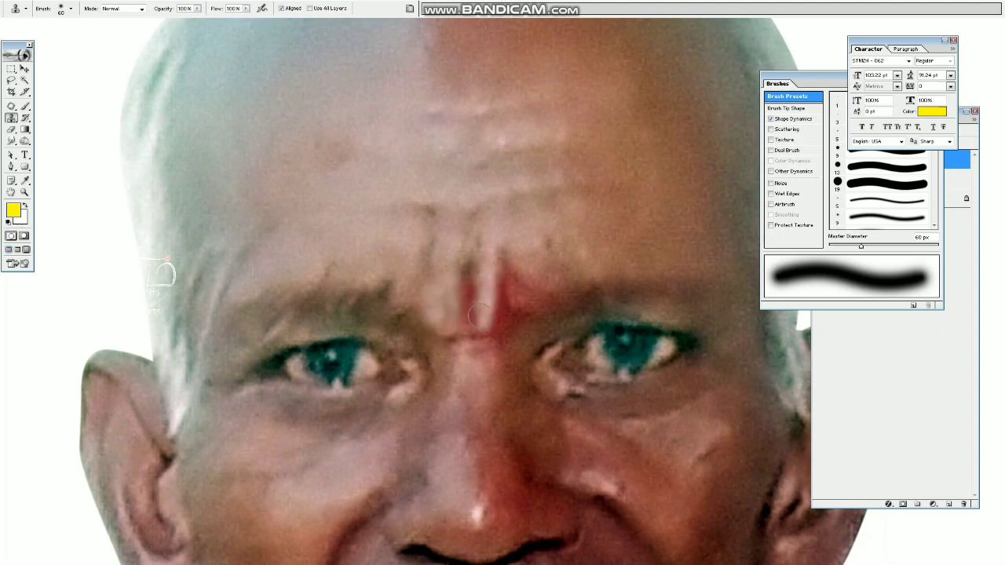
key(ctrl+alt+z)
key(ctrl+alt+z)
key(ctrl+alt+z)
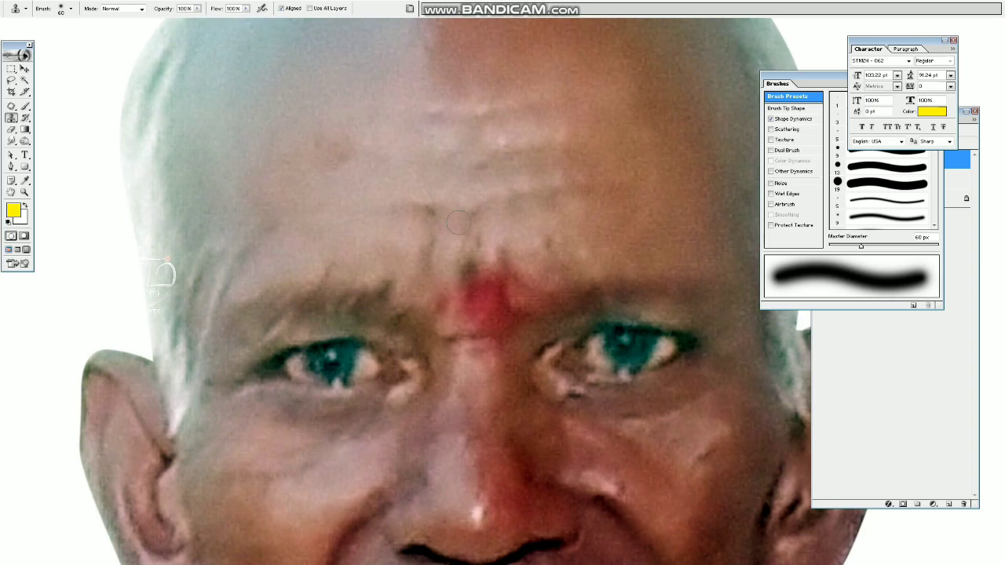
Patch the forehead mark and creases onto clean skin, then view the whole portrait.
key(j)
mouse_move(473, 278)
mouse_down()
mouse_move(496, 273)
mouse_move(492, 236)
mouse_move(492, 248)
mouse_up()
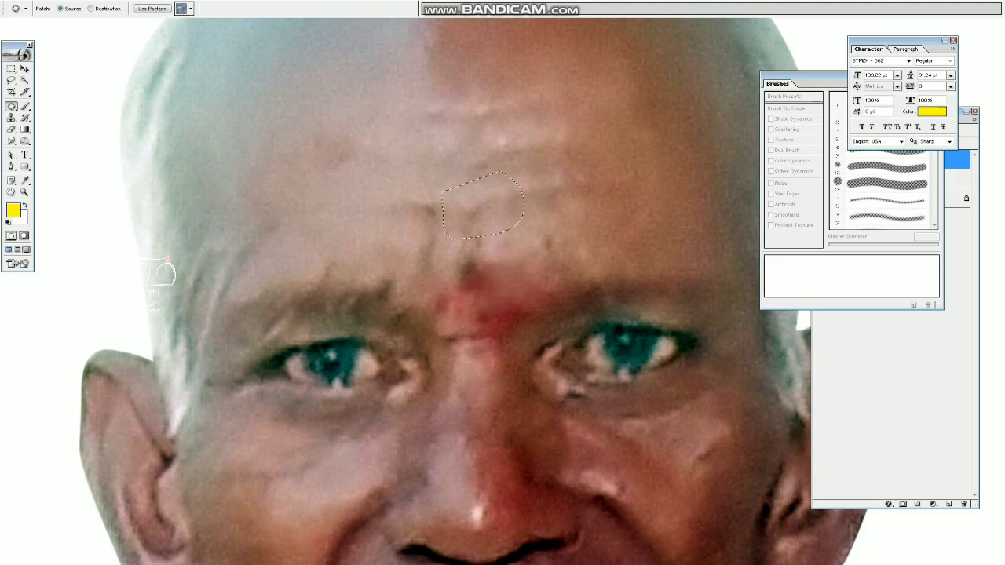
mouse_move(435, 303)
mouse_down()
mouse_move(487, 251)
mouse_move(441, 308)
mouse_up()
key(ctrl+minus)
key(ctrl+minus)
key(ctrl+plus)
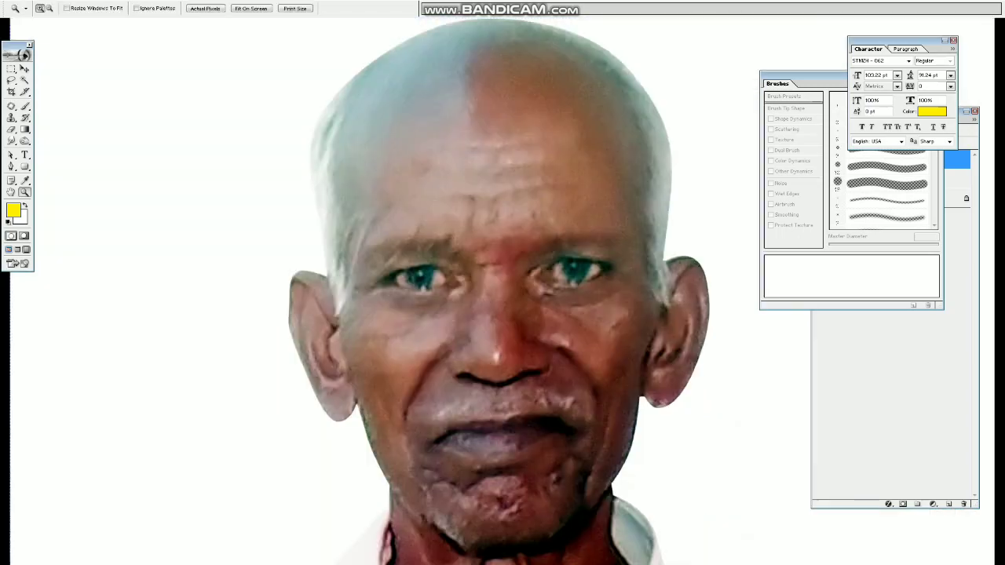
key(v)
key(ctrl+minus)
key(Tab)
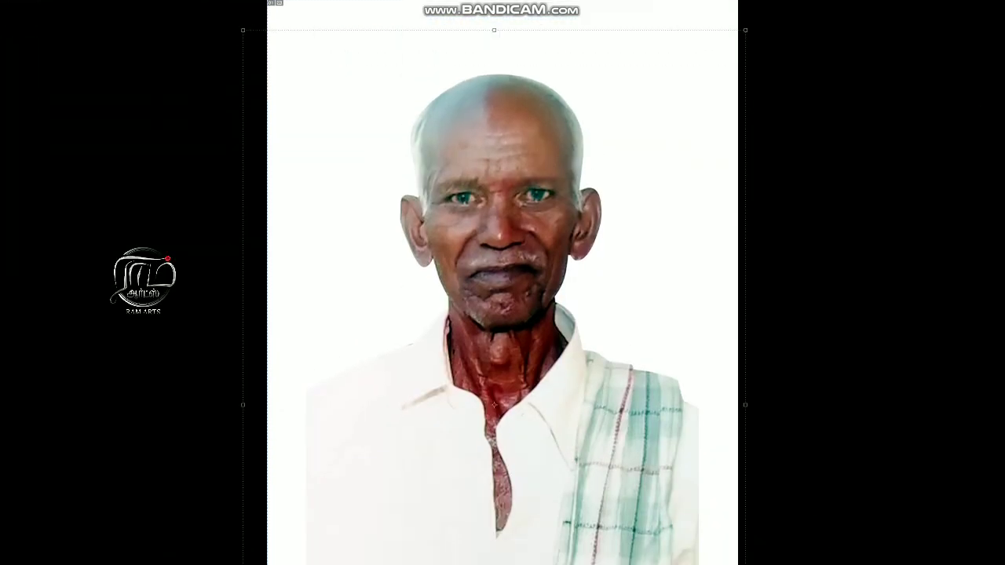
Duplicate Layer 2 into a new copy and bring back the Layers panel.
key(ctrl+plus)
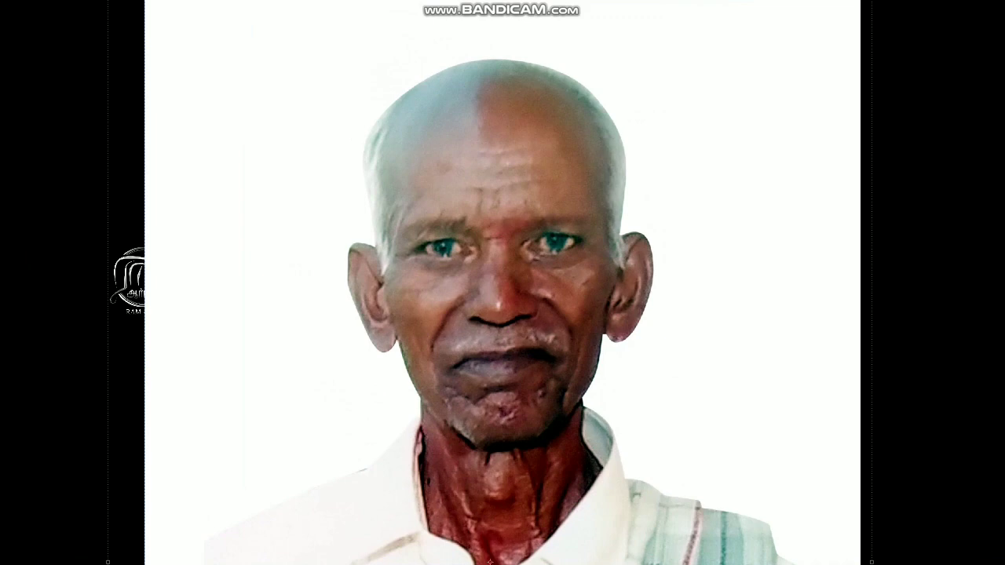
key(alt+t)
key(Escape)
key(F7)
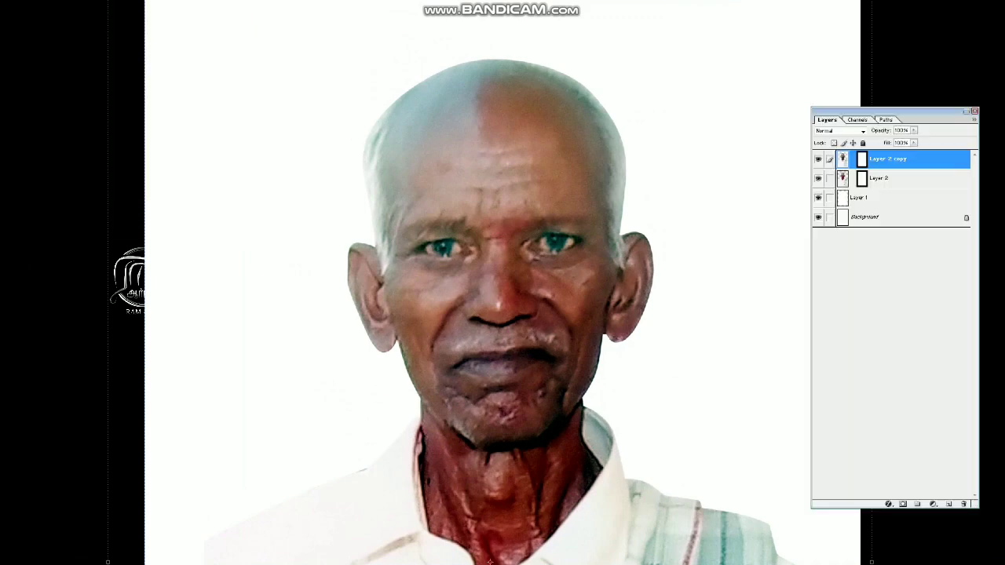
Apply a 20-pixel High Pass filter to Layer 2 copy, comparing before and after.
key(alt+t)
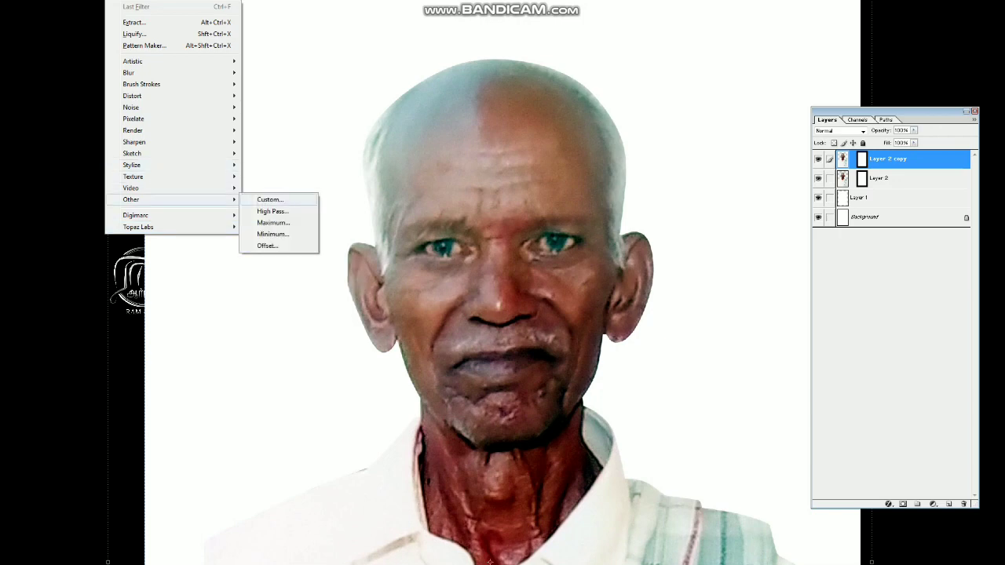
key(Escape)
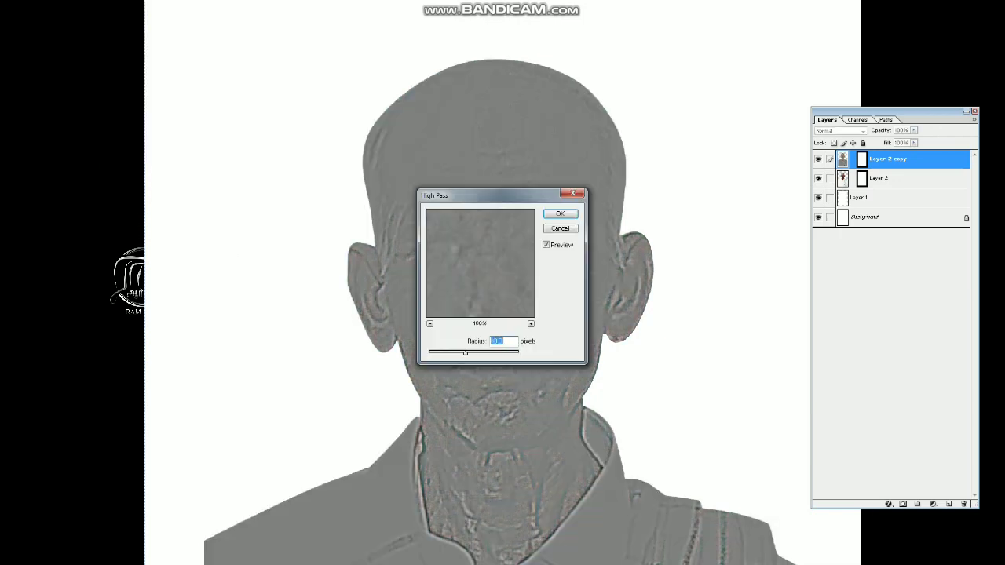
drag(487, 195, 693, 196)
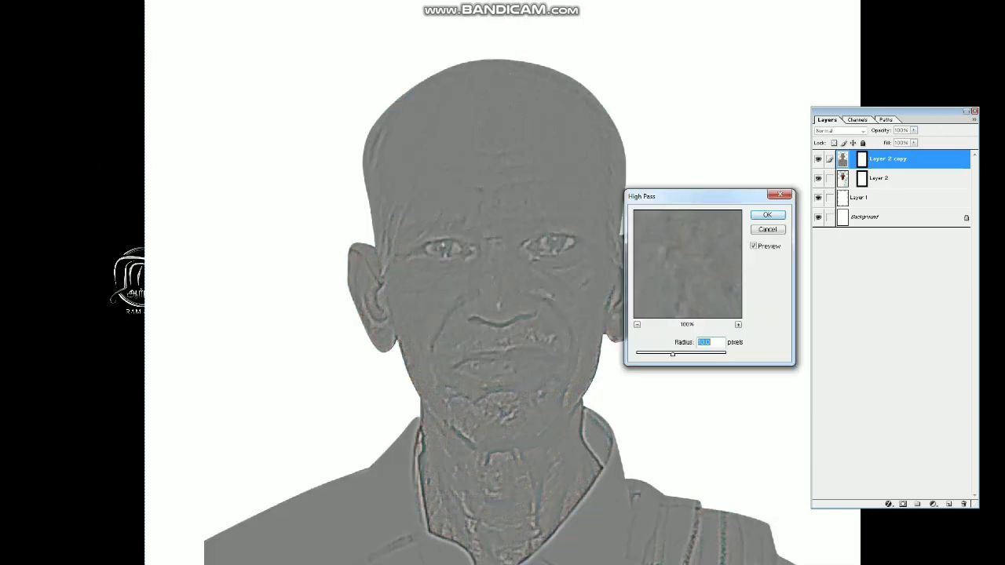
text(20)
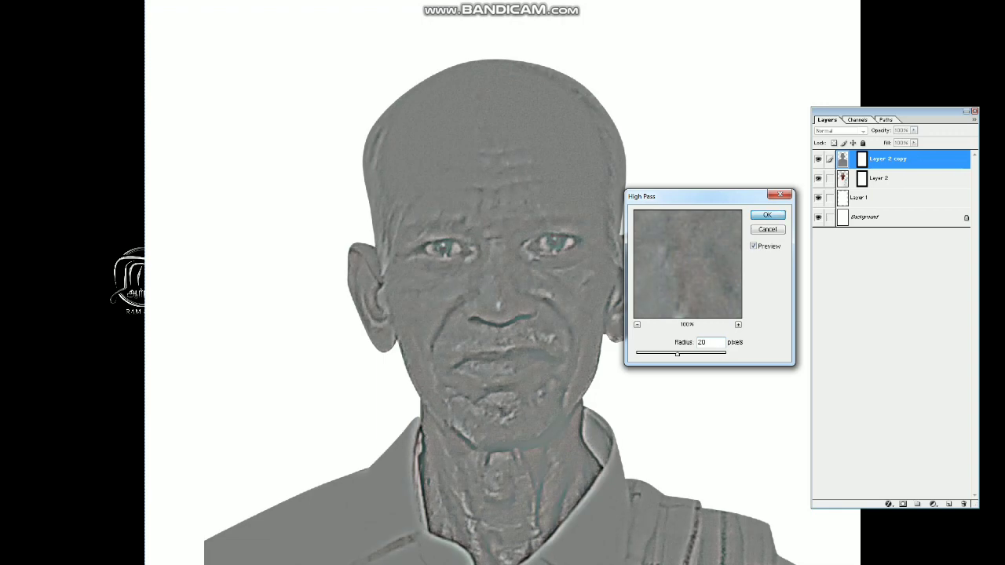
key(Return)
key(ctrl+z)
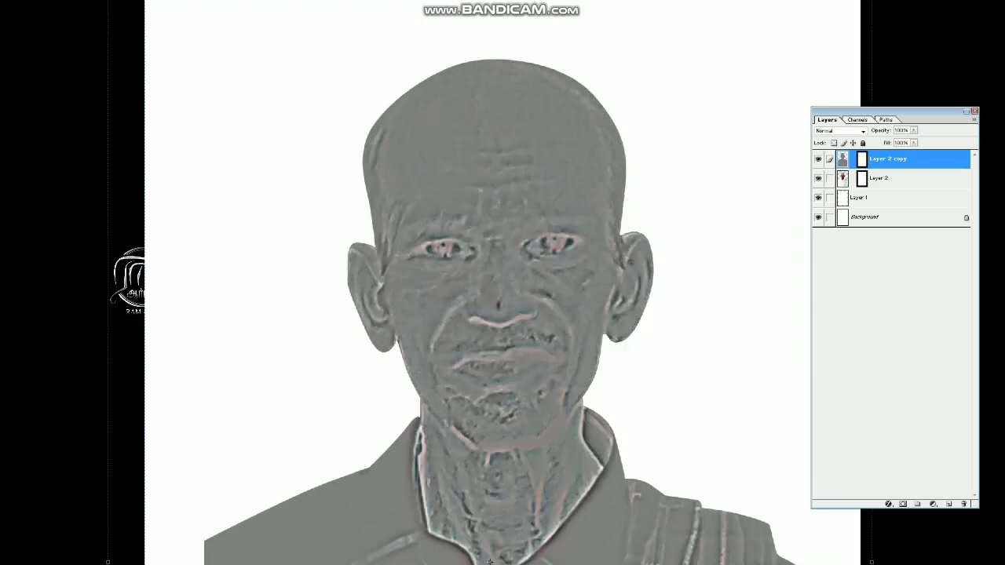
key(ctrl+z)
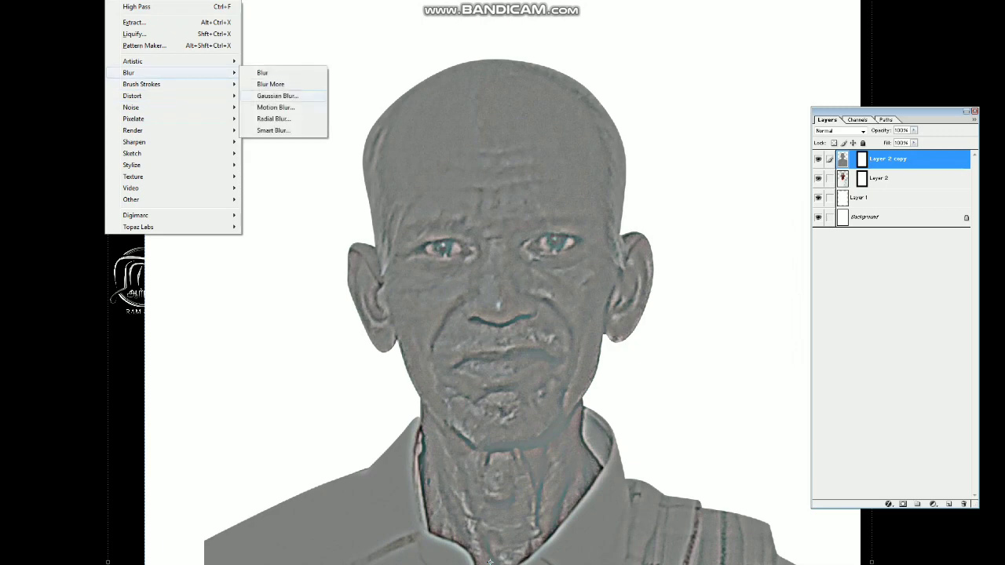
Blur the high-pass layer with a 1-pixel Gaussian Blur and invert it.
click(269, 95)
text(1)
key(Return)
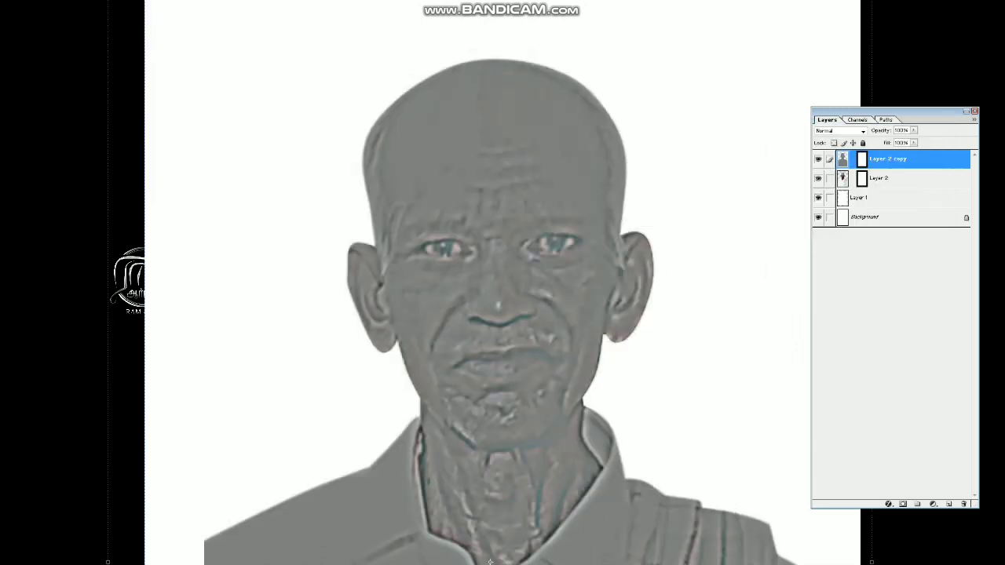
key(ctrl+i)
Set Layer 2 copy to Linear Light blend mode and give it a layer mask.
click(863, 130)
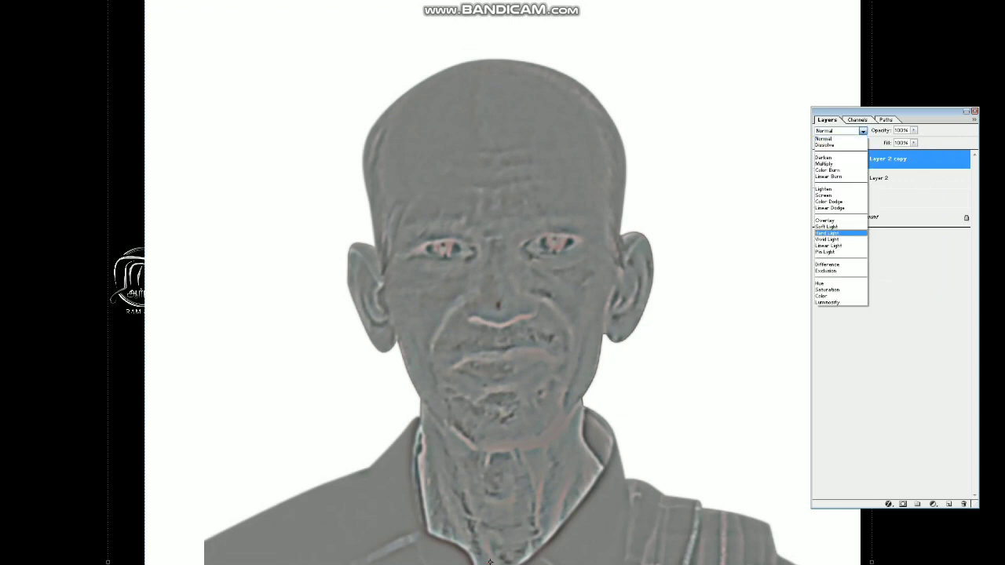
key(Down)
key(Return)
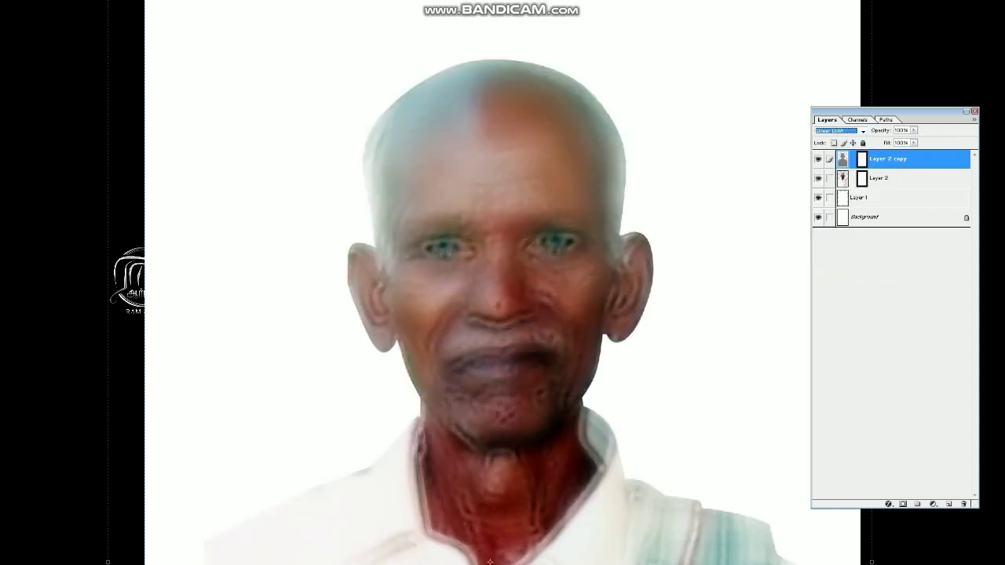
alt+click(903, 503)
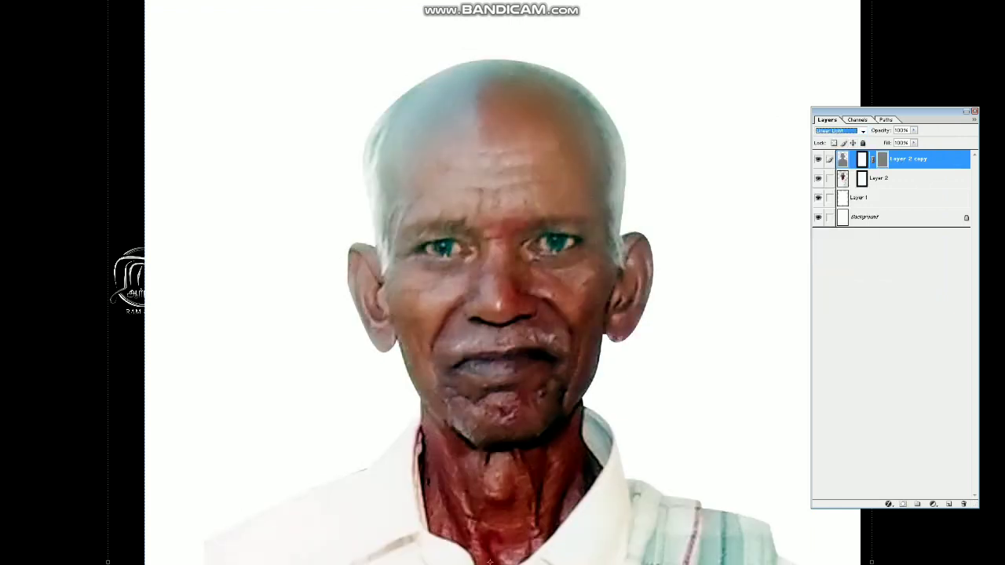
key(ctrl+z)
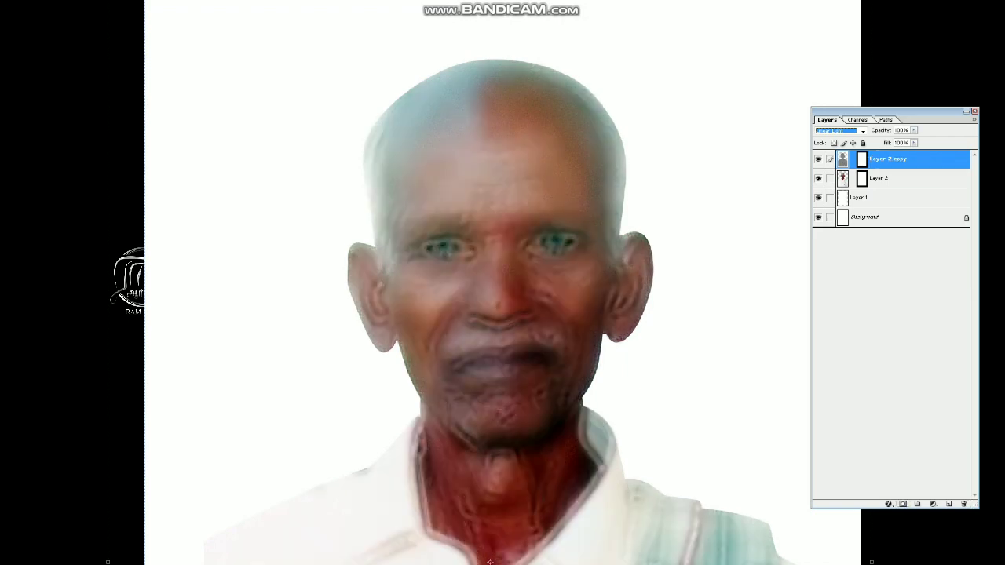
key(ctrl+alt+z)
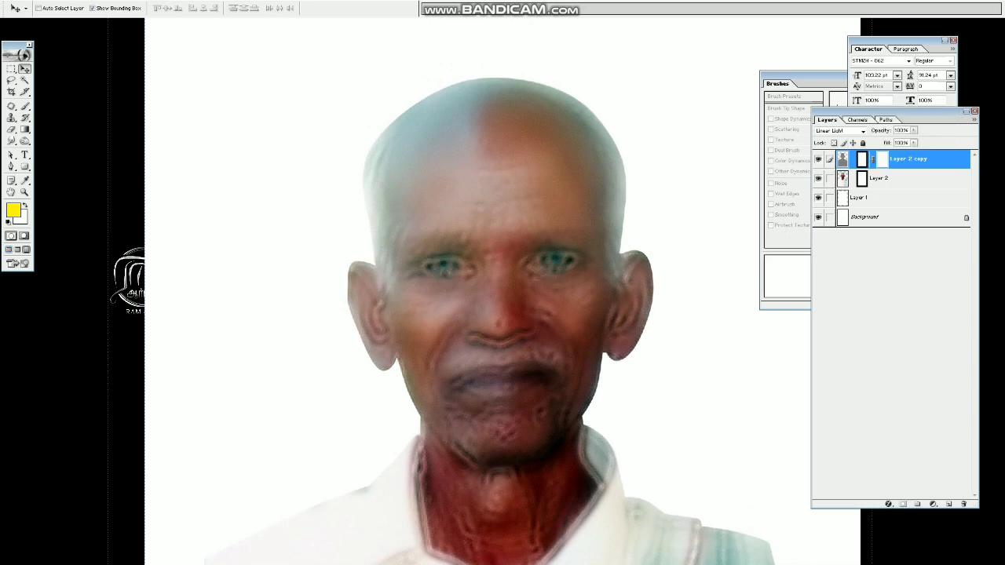
Make white the foreground colour, zoom in on the face, and set the Brush to 56% opacity.
key(d)
key(x)
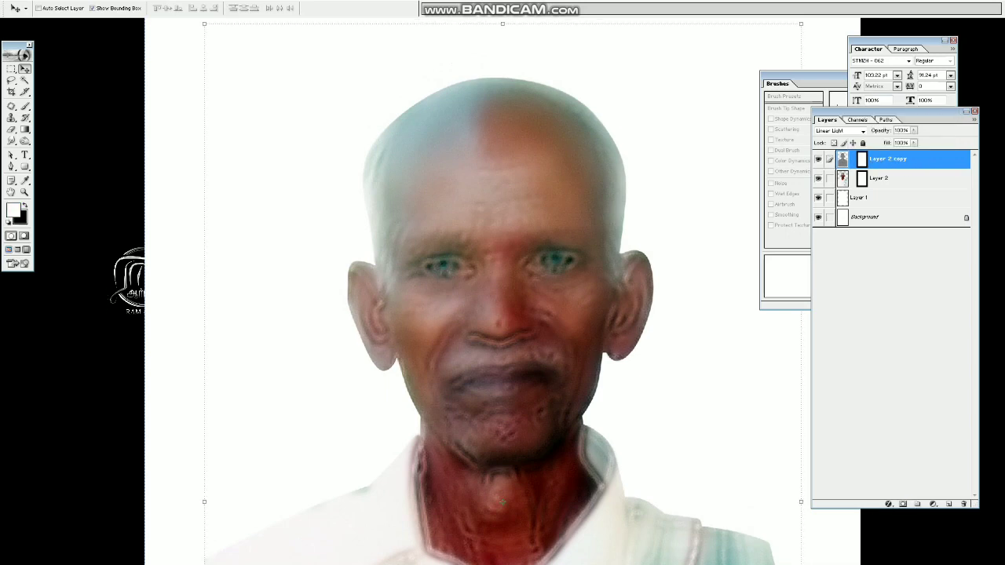
key(p)
key(ctrl+plus)
key(ctrl+plus)
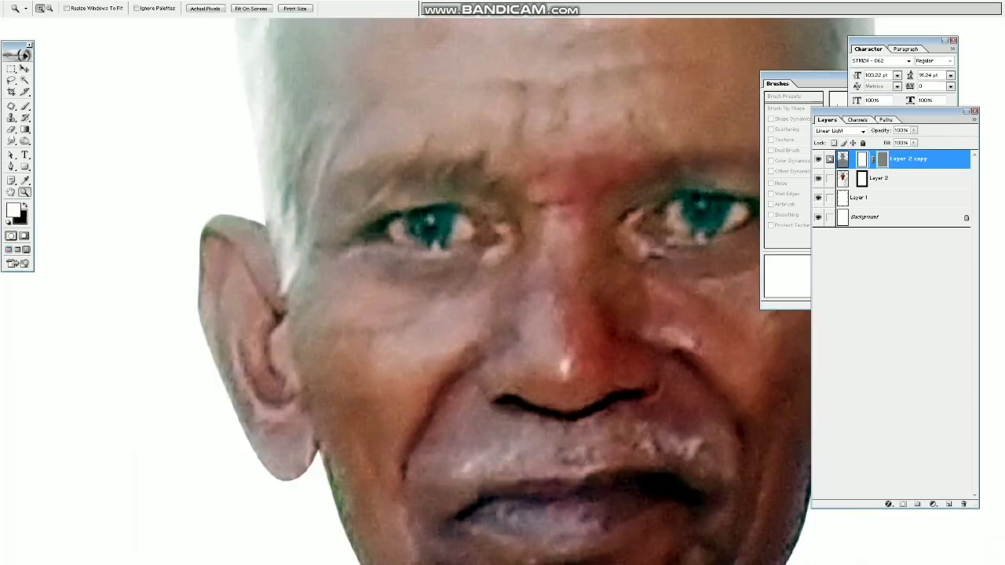
key(b)
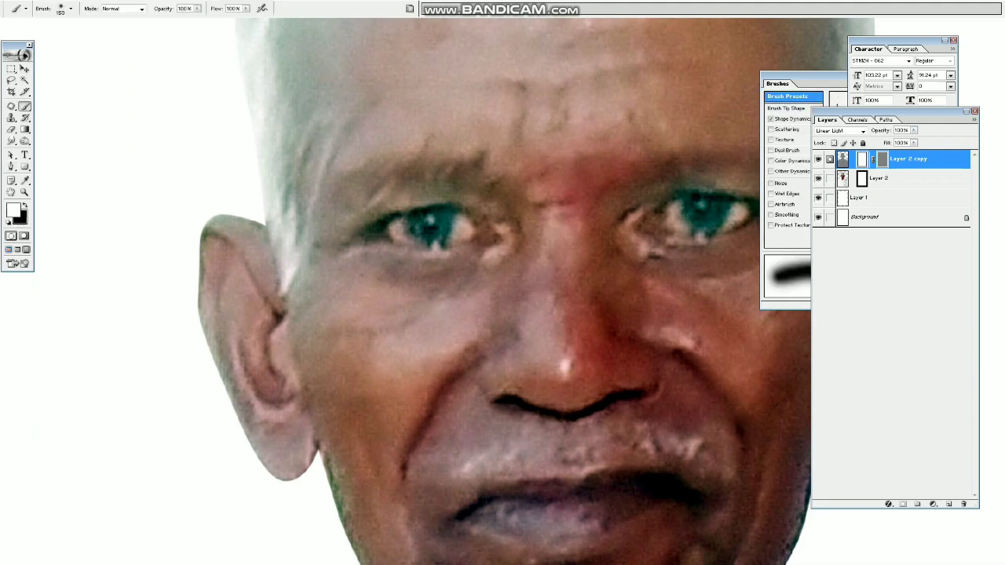
click(197, 9)
key(bracketleft)
key(5)
key(6)
key(v)
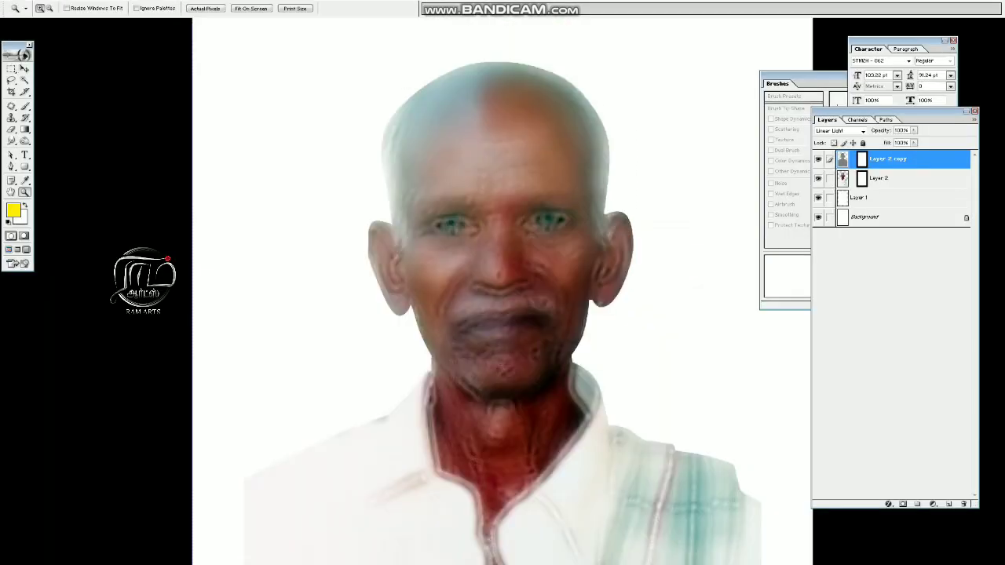
Select Layer 2 through the canvas layer list and duplicate it.
key(ctrl+minus)
key(v)
right_click(510, 251)
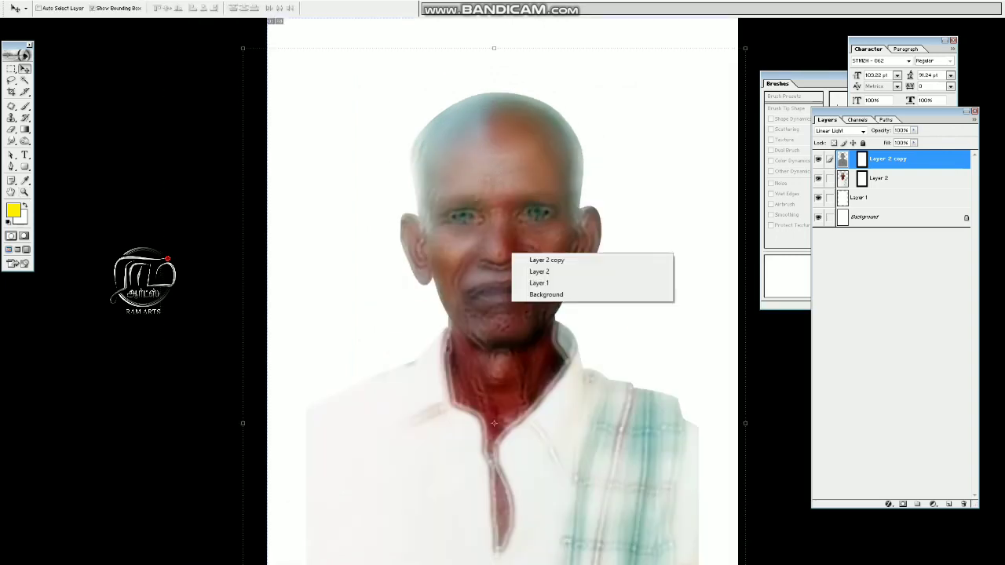
click(534, 258)
right_click(503, 229)
shift+click(534, 248)
right_click(435, 232)
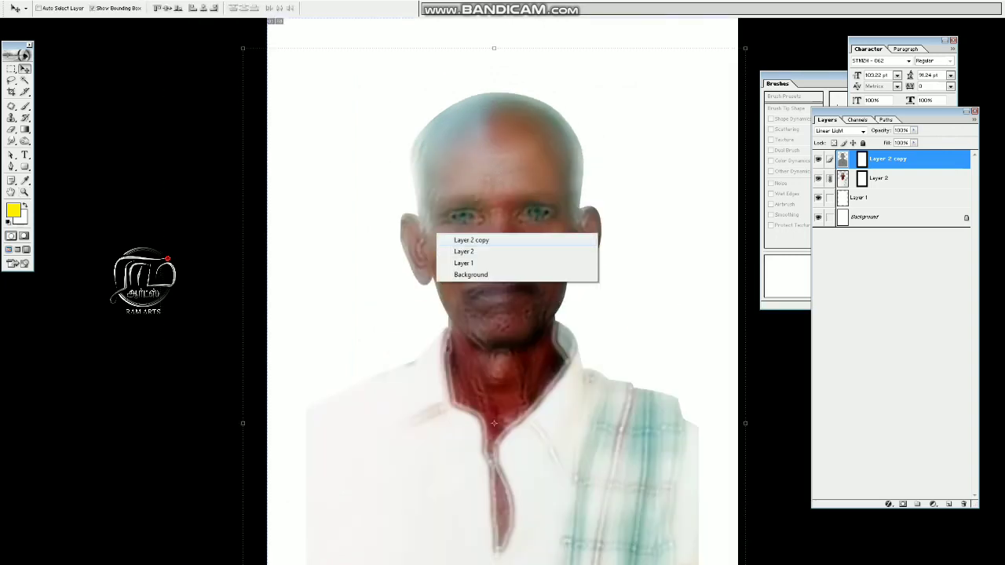
click(471, 250)
key(ctrl+j)
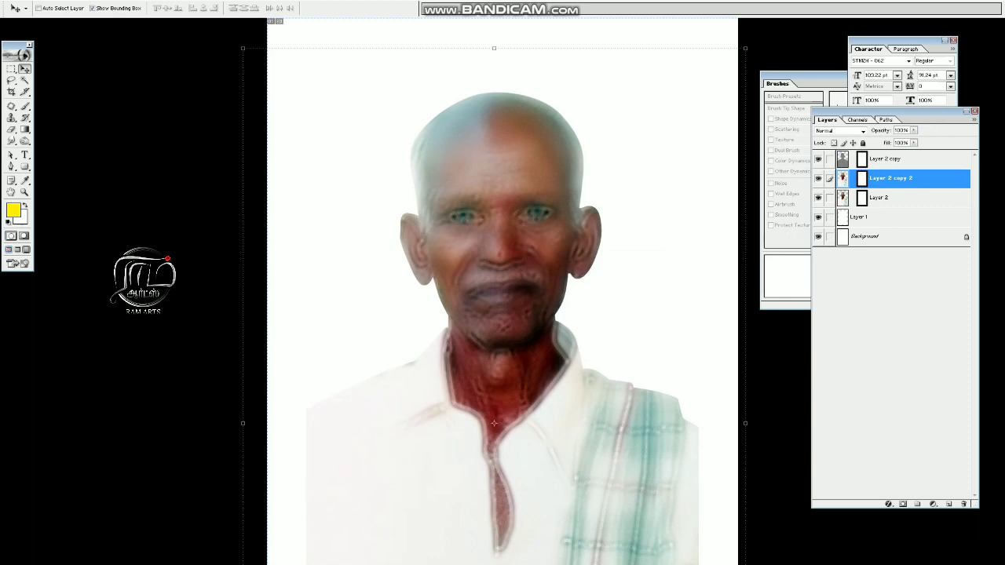
Position Layer 2 copy over the original and add a black hide-all mask.
right_click(536, 220)
click(557, 225)
right_click(543, 230)
click(565, 235)
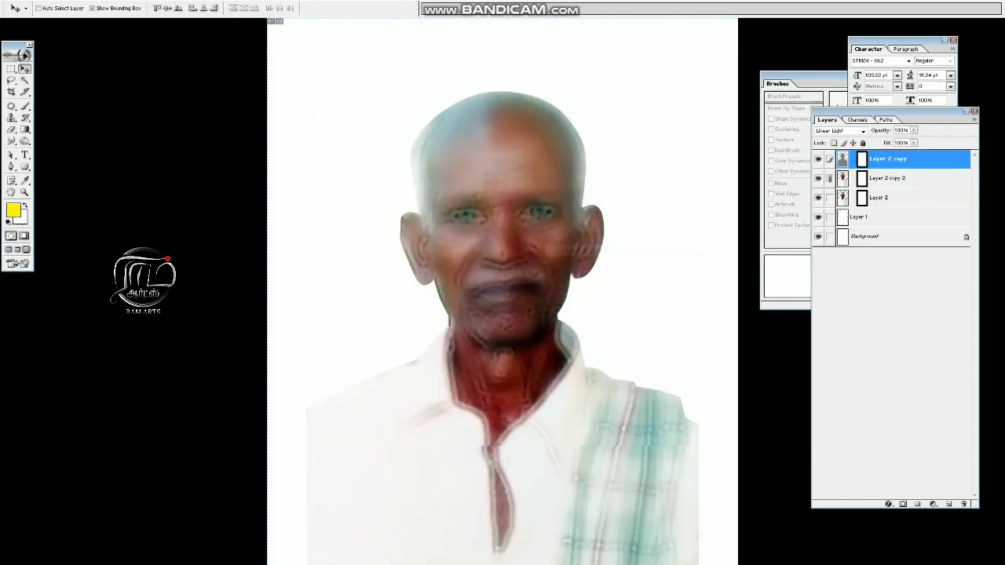
drag(449, 321, 494, 423)
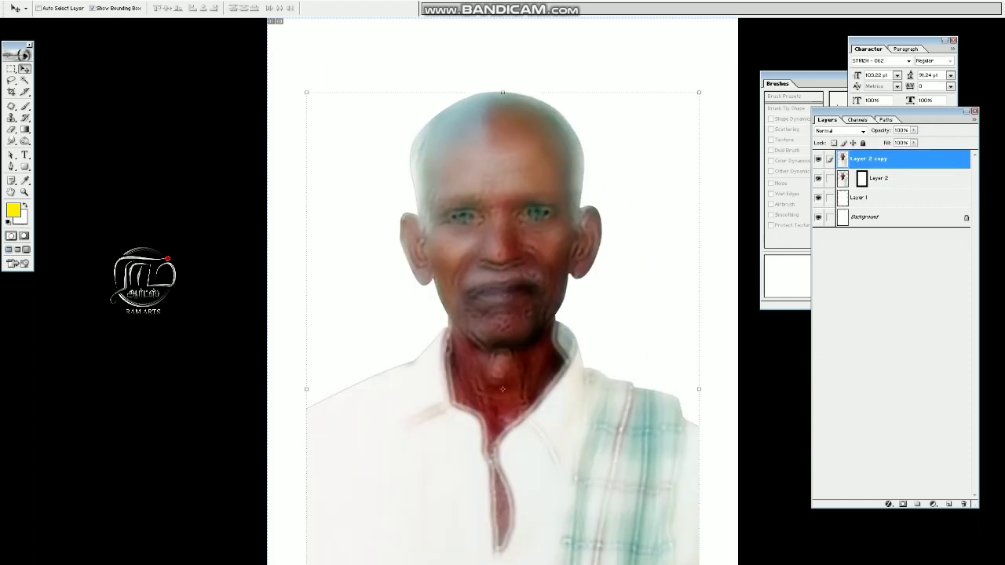
alt+click(902, 503)
key(z)
click(502, 251)
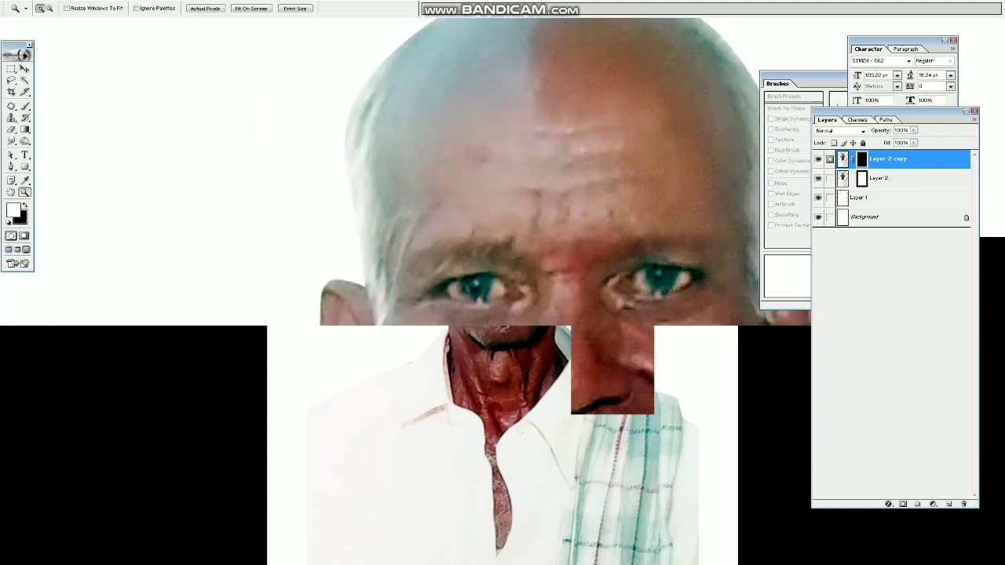
Paint a white mask stroke below the left eye, then undo it.
key(b)
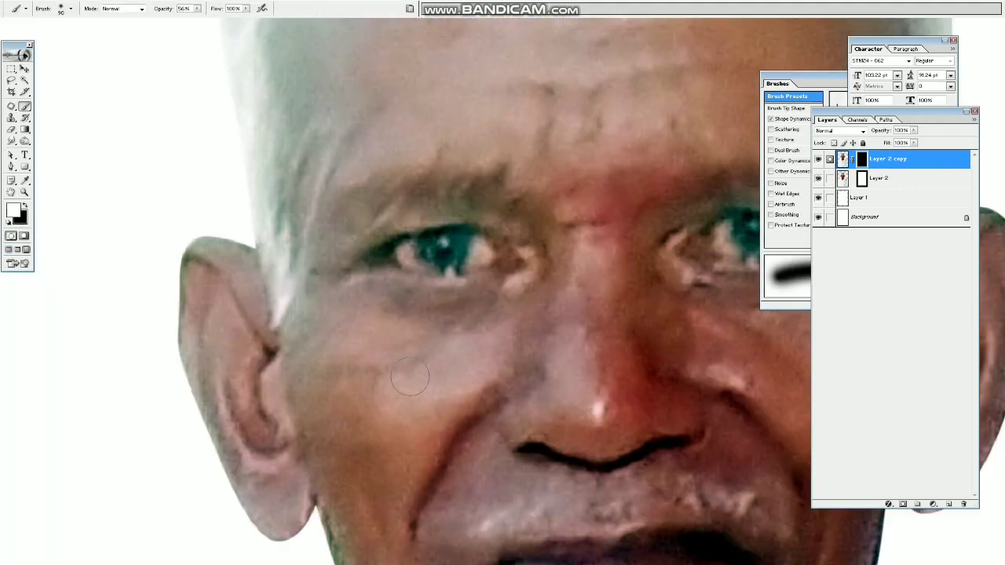
drag(443, 385, 495, 333)
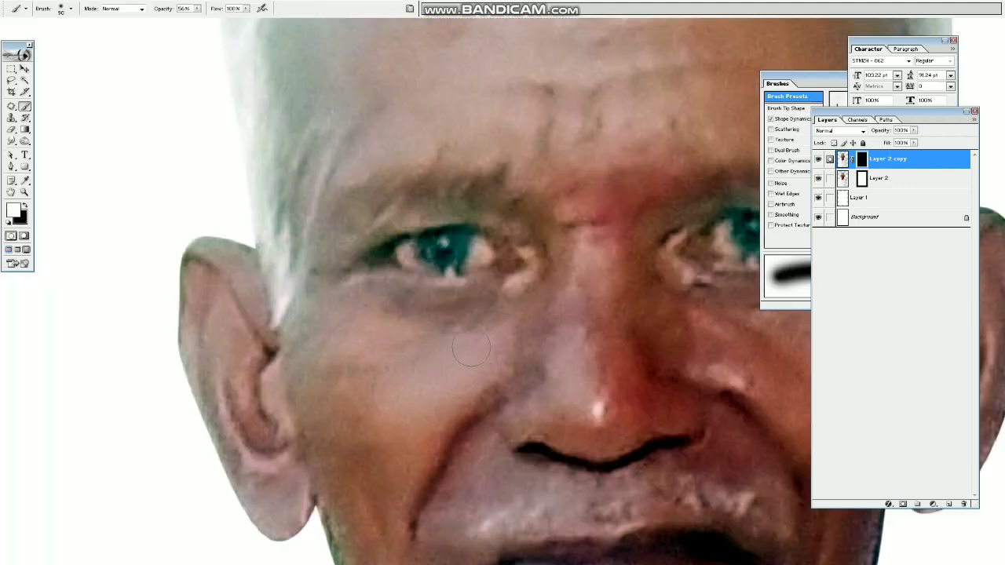
key(ctrl+z)
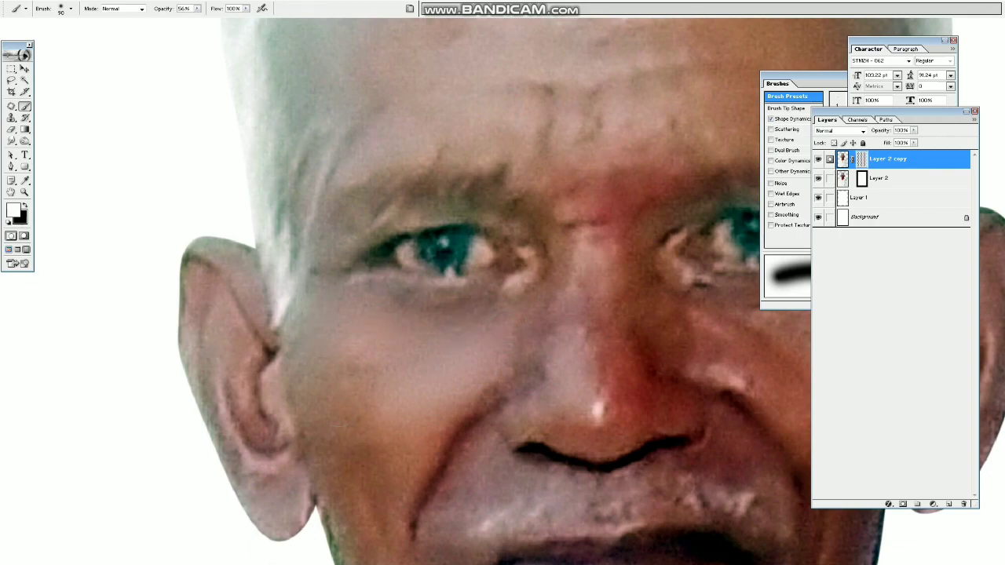
scroll(310, 308, down, 2)
scroll(167, 267, down, 2)
scroll(169, 267, down, 1)
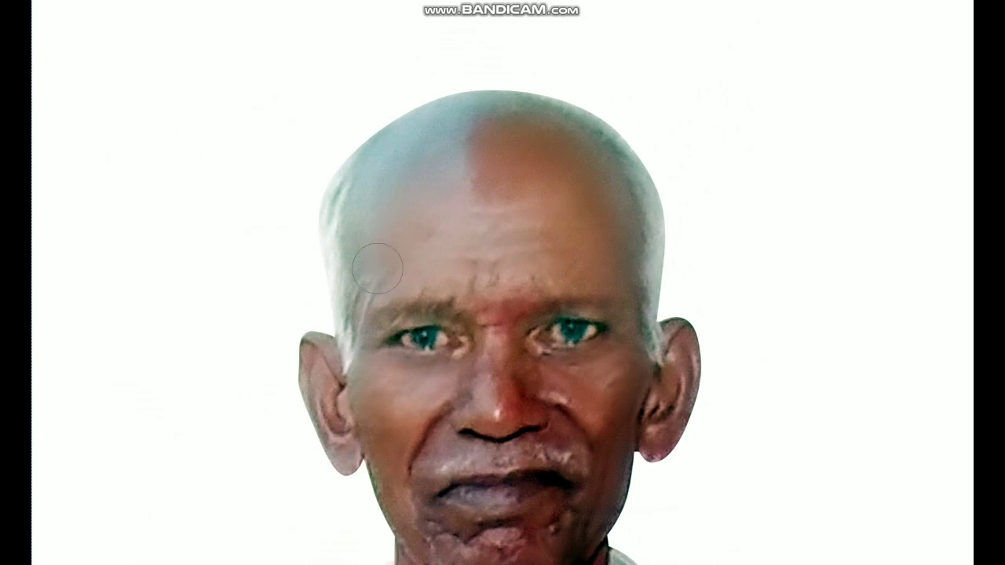
Paint white on the mask over the head top, chin and upper lip, resizing the brush.
drag(478, 124, 575, 144)
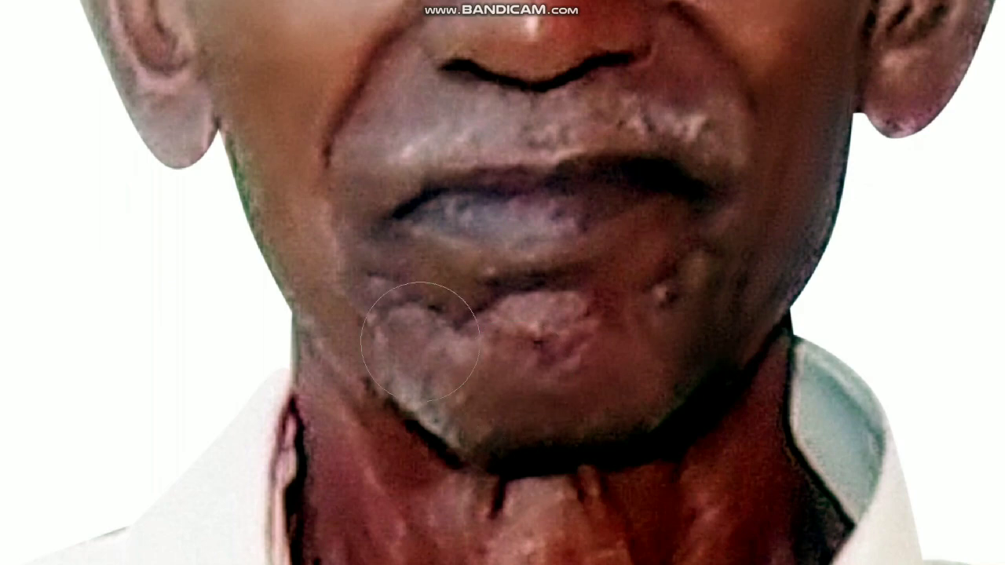
key(bracketleft)
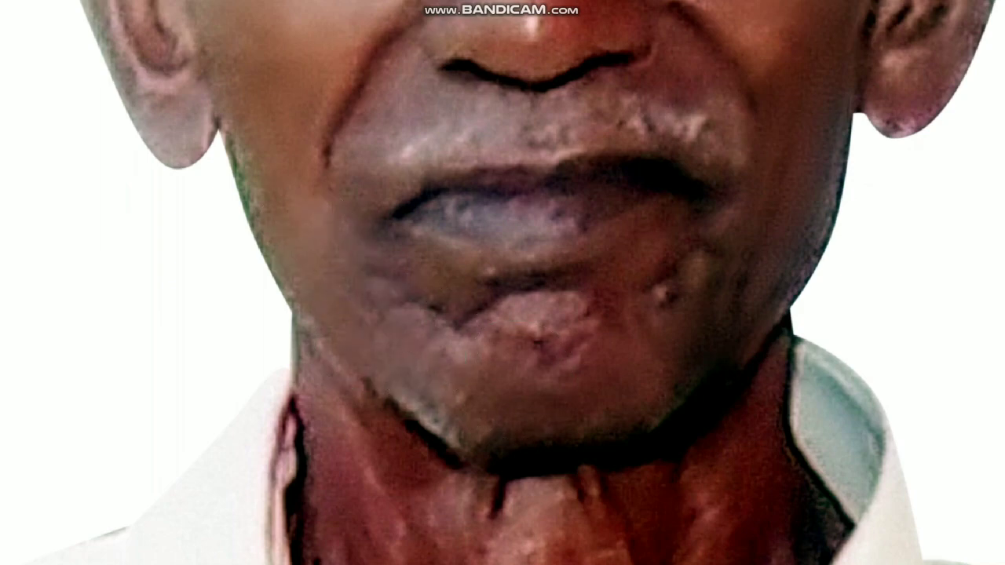
mouse_move(405, 322)
mouse_down()
mouse_move(445, 281)
mouse_move(440, 306)
mouse_move(578, 329)
mouse_move(518, 357)
mouse_move(487, 358)
mouse_move(553, 366)
mouse_up()
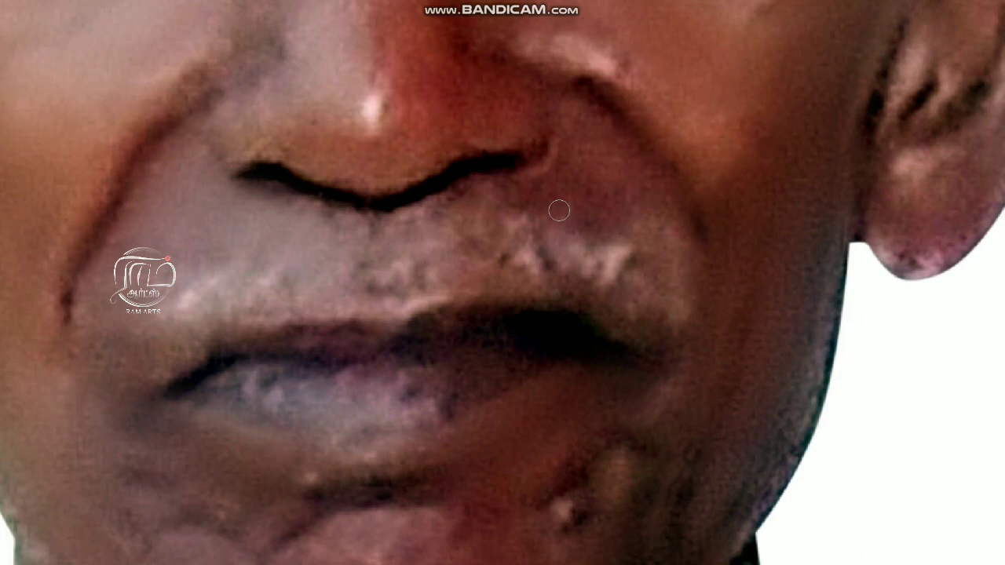
key(bracketright)
key(bracketright)
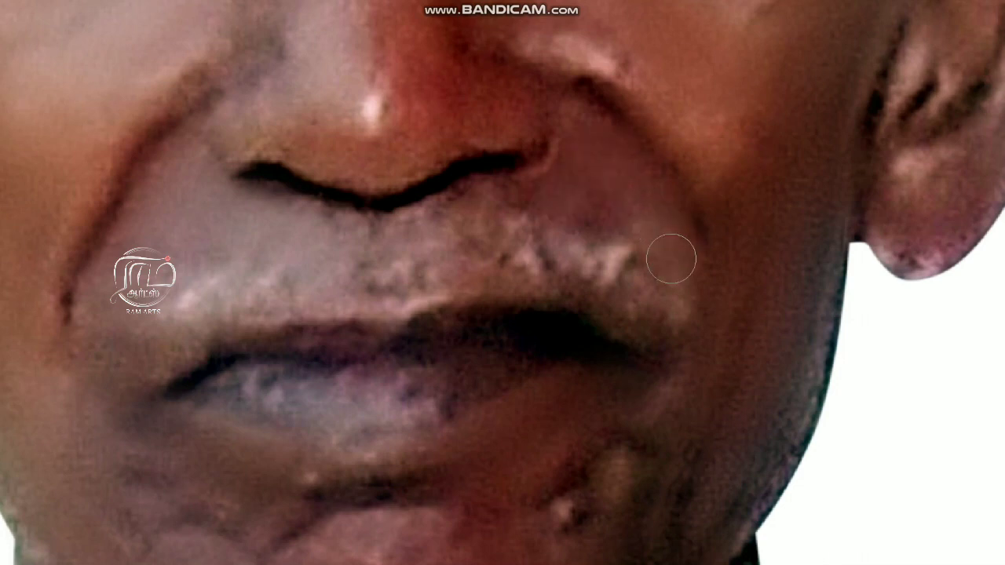
drag(670, 258, 592, 227)
drag(508, 203, 293, 196)
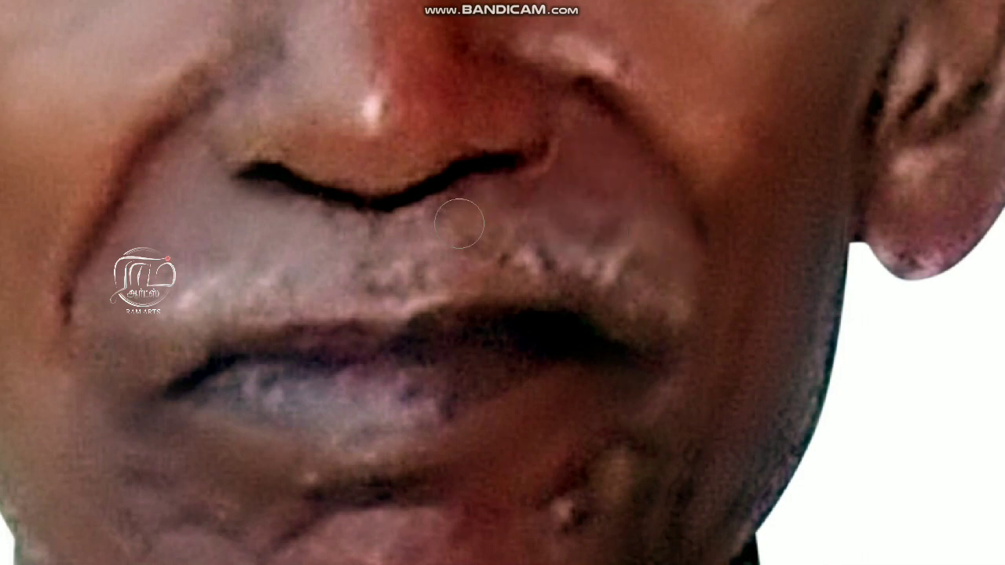
key(ctrl+0)
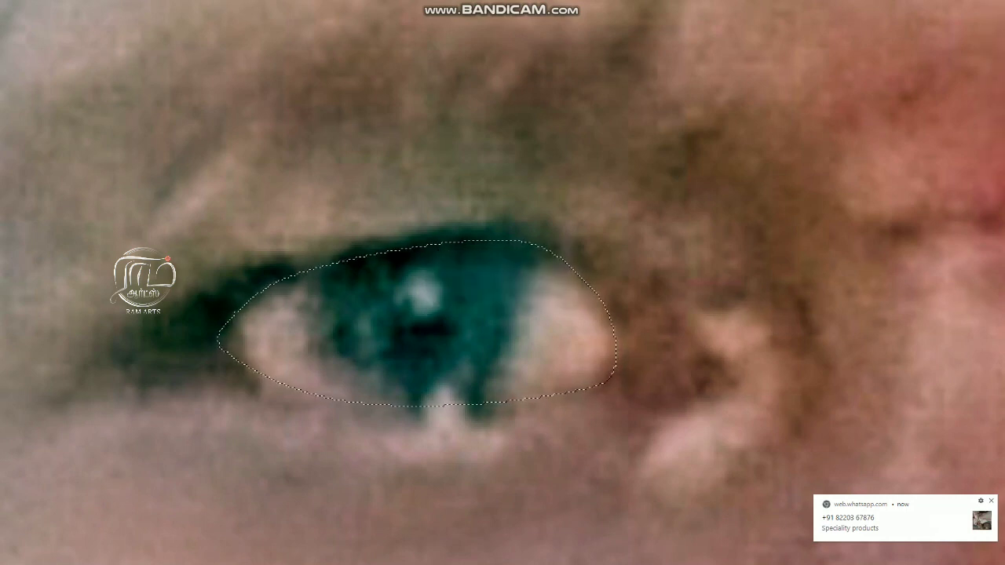
Brighten the selected eye with Levels, setting white input to 228.
key(ctrl+b)
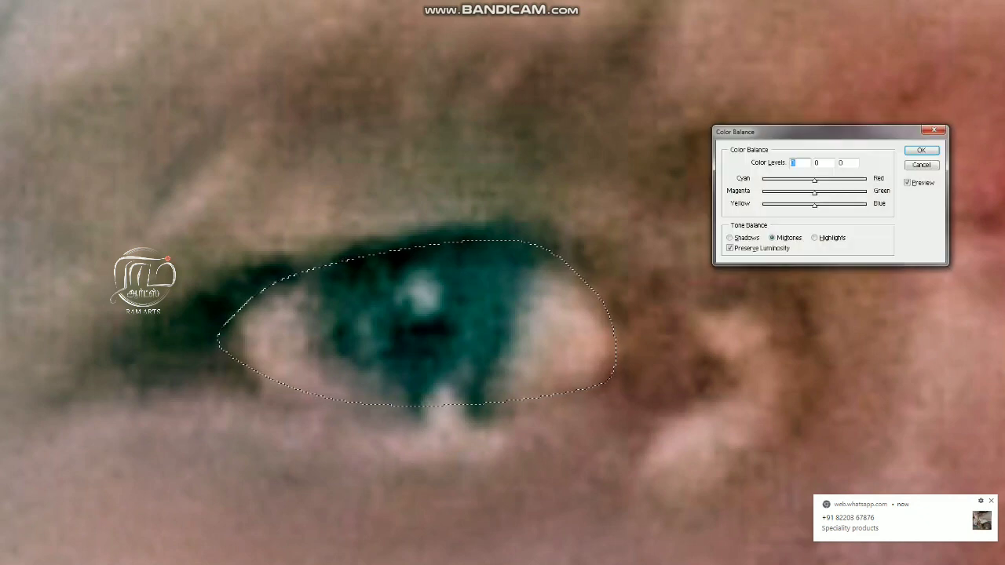
key(Escape)
key(ctrl+t)
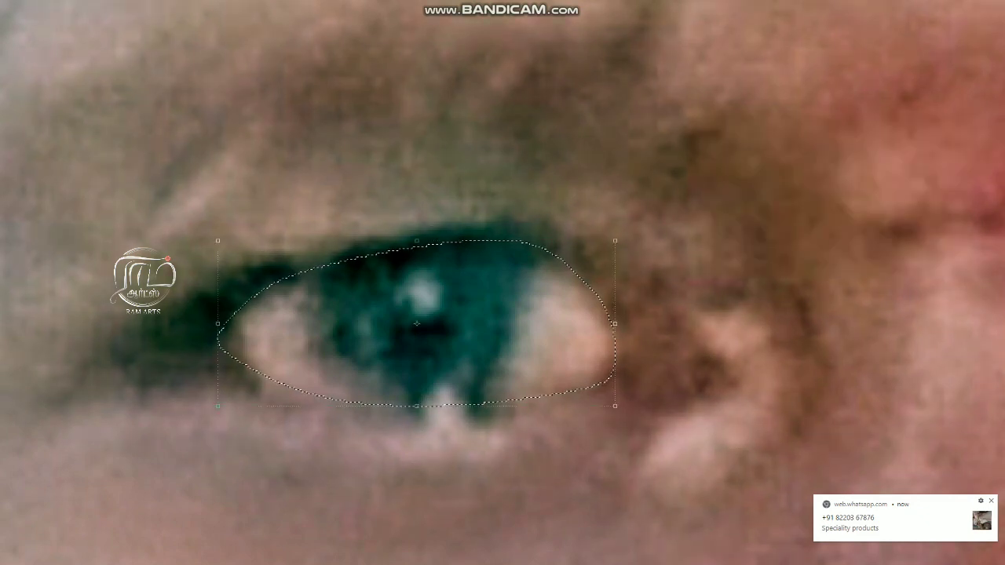
key(Return)
key(ctrl+l)
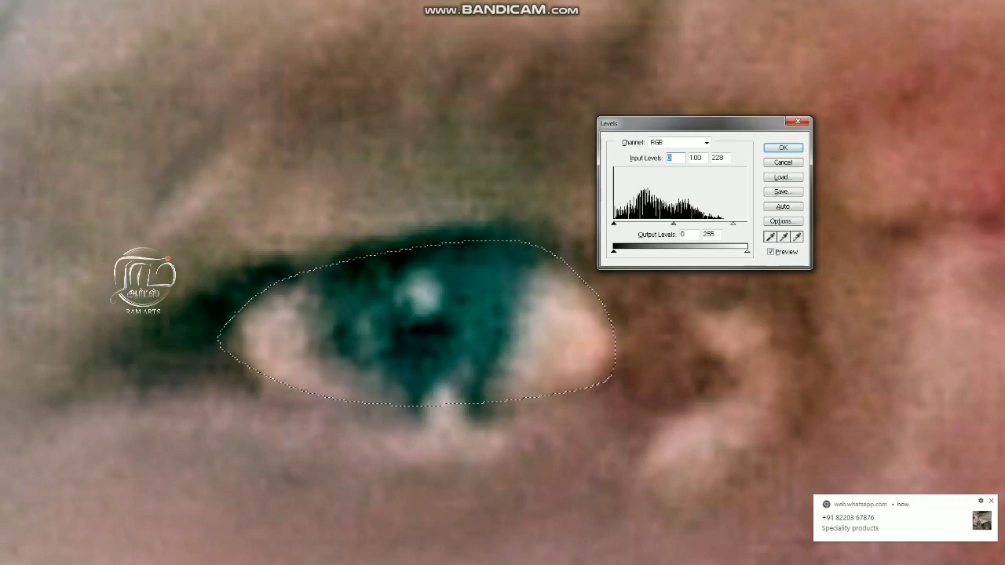
key(Return)
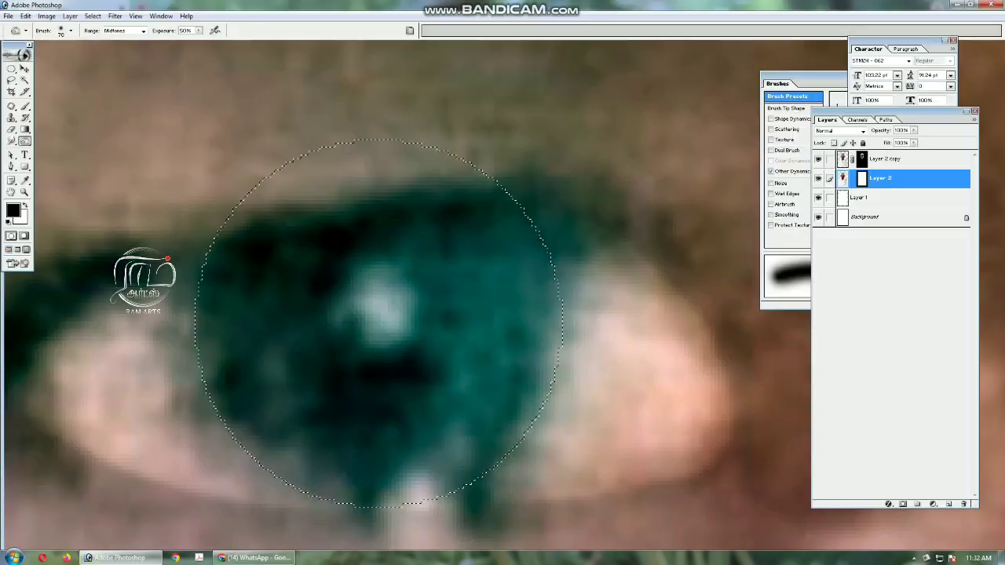
Darken the iris inside the selection with a smaller brush and start cloning over the bright patch.
mouse_move(482, 393)
mouse_down()
mouse_move(335, 413)
mouse_move(373, 398)
mouse_up()
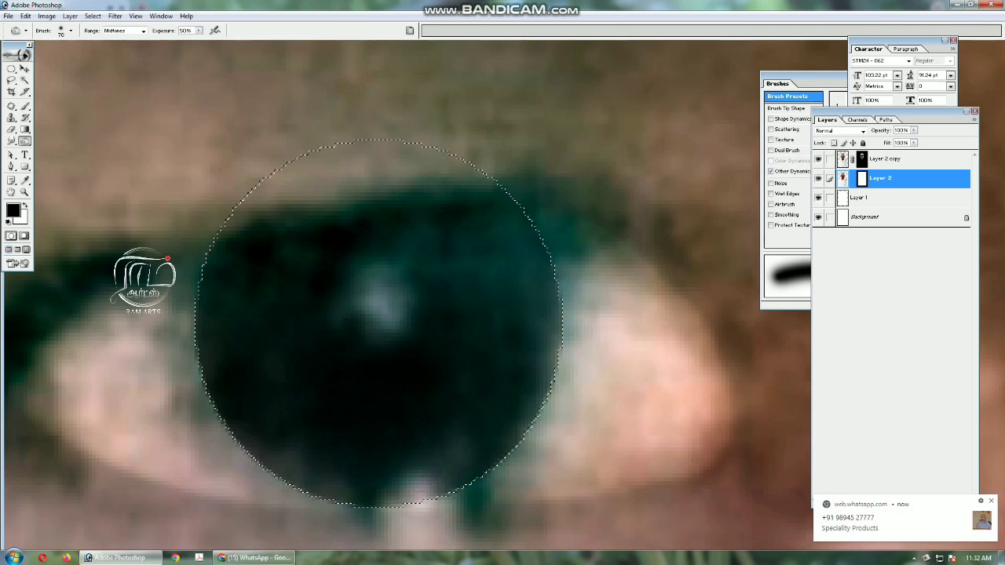
key(bracketleft)
key(bracketleft)
key(bracketleft)
key(bracketleft)
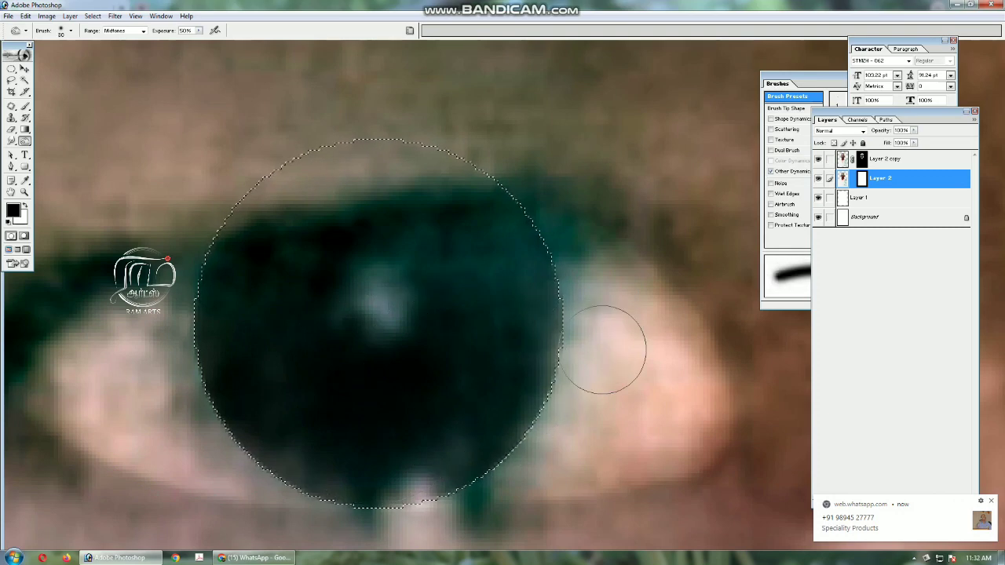
key(s)
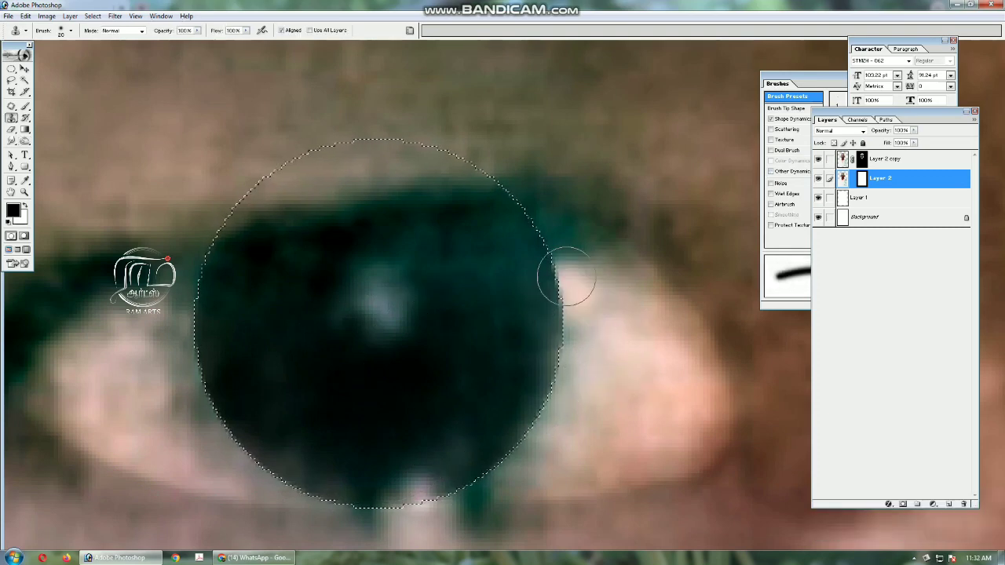
drag(612, 343, 582, 273)
Clone skin tone over the teal spill and lower iris edge at 66% opacity, 64% flow.
drag(197, 30, 180, 41)
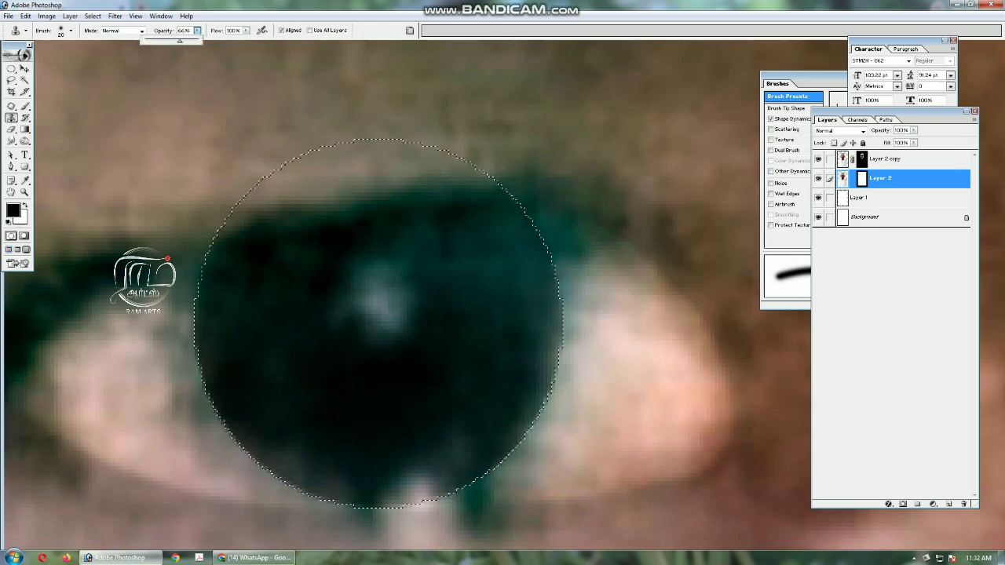
drag(246, 30, 228, 40)
mouse_move(577, 227)
mouse_down()
mouse_move(581, 354)
mouse_move(546, 403)
mouse_up()
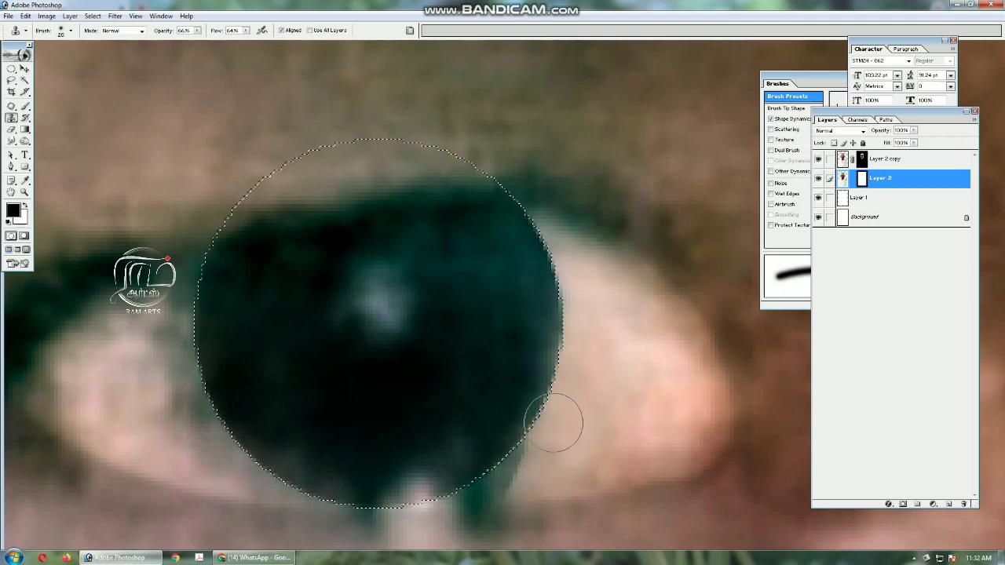
drag(573, 404, 510, 458)
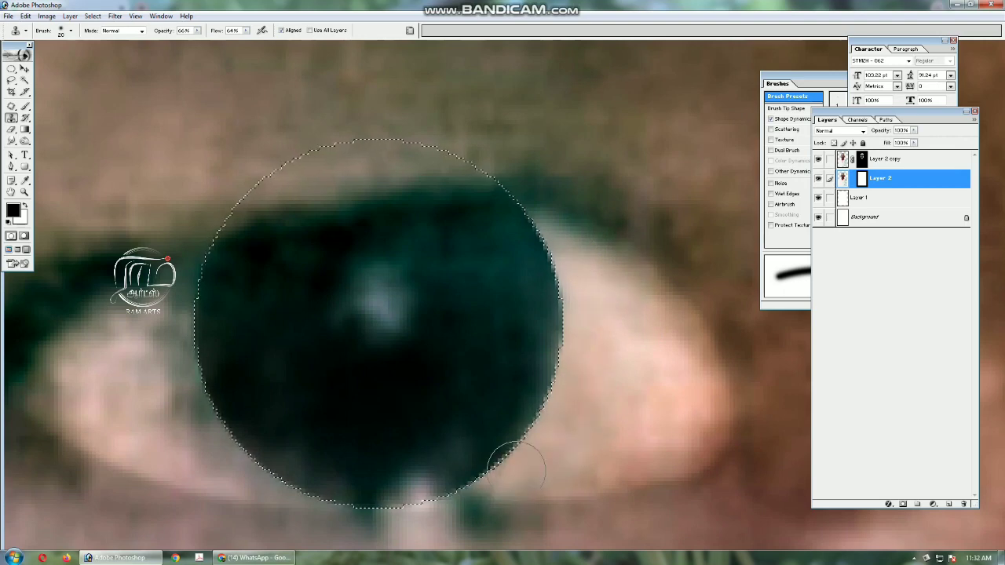
mouse_move(143, 328)
mouse_down()
mouse_move(302, 304)
mouse_move(320, 317)
mouse_move(319, 366)
mouse_move(360, 411)
mouse_up()
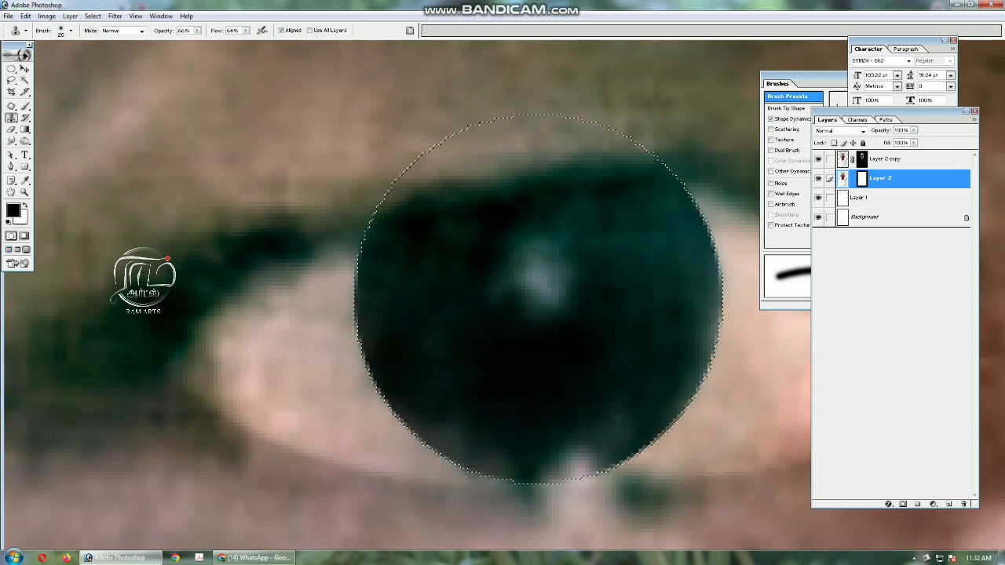
Deselect the iris and zoom the view onto the man's other eye.
key(ctrl+d)
key(ctrl+minus)
key(ctrl+minus)
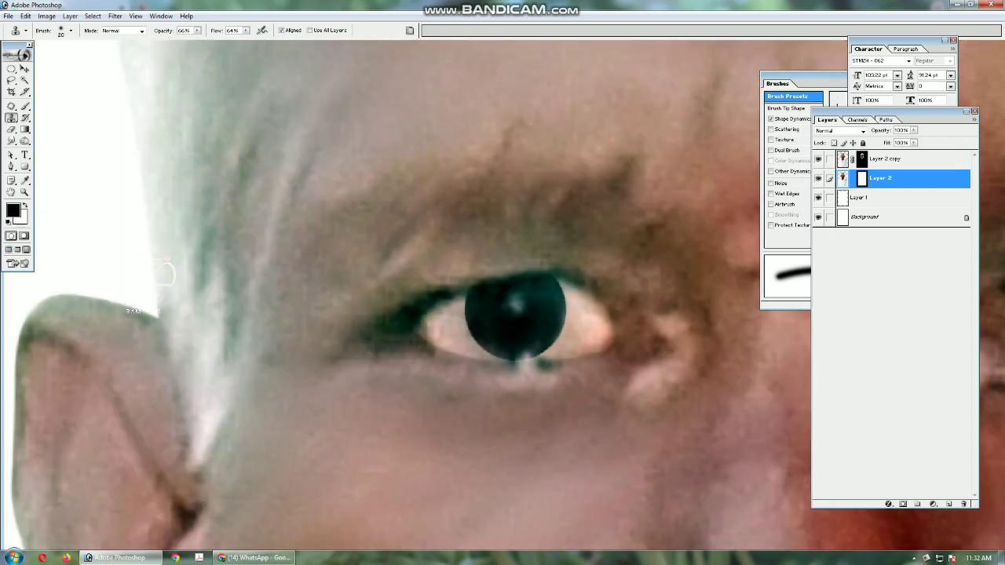
key(z)
click(251, 30)
click(437, 290)
key(ctrl+minus)
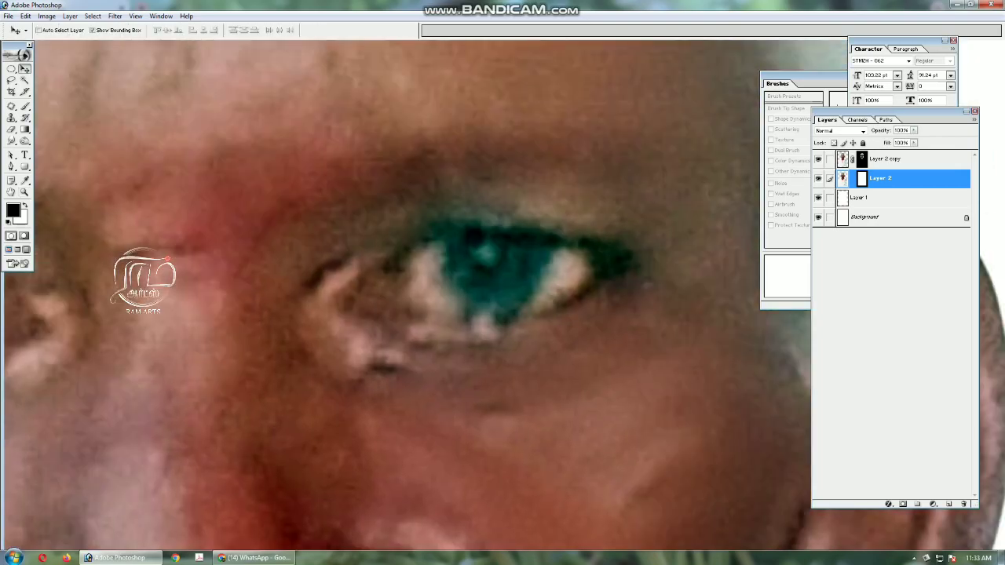
Trace a curved pen outline around the second eye in full-screen view.
click(250, 29)
key(f)
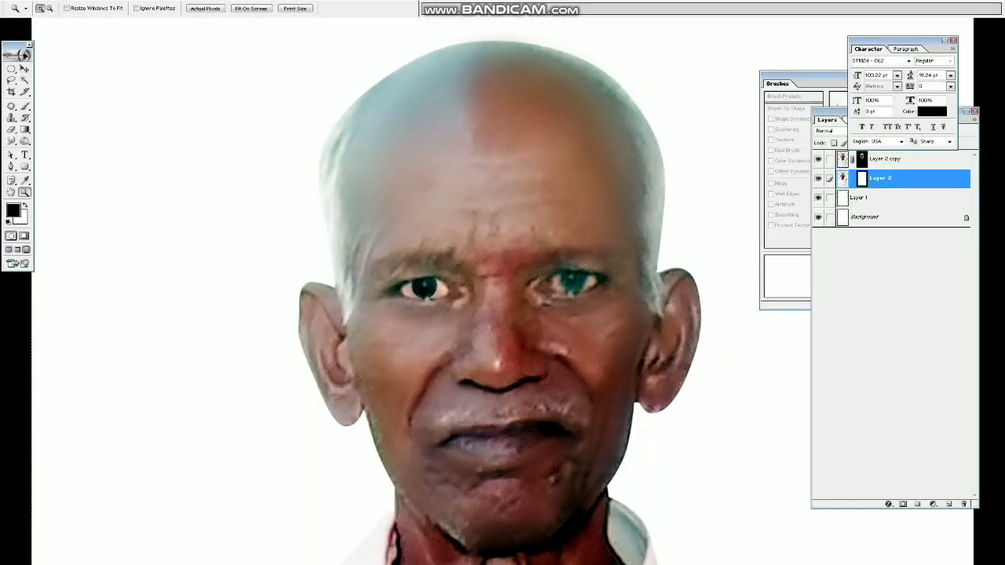
key(Tab)
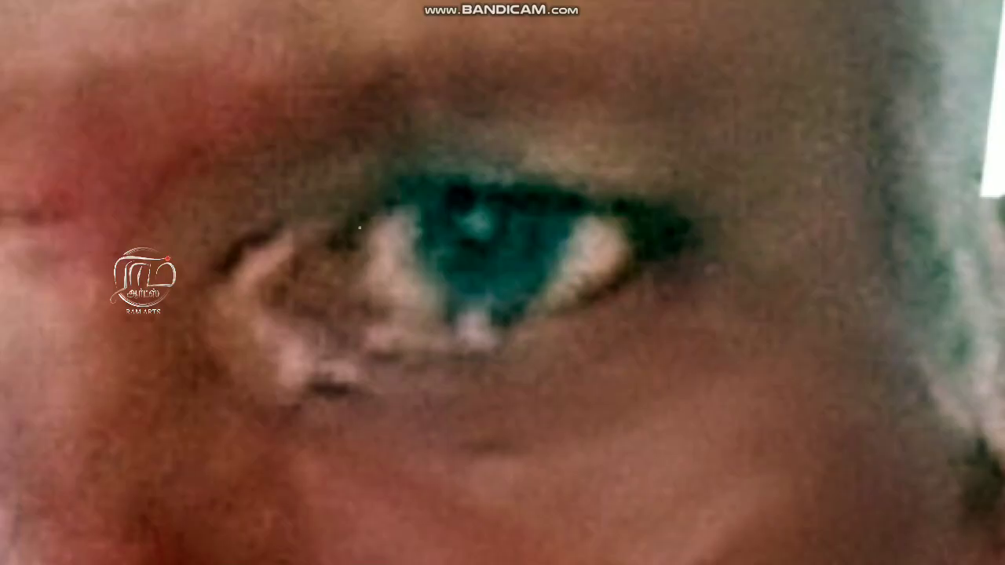
drag(638, 226, 658, 240)
drag(617, 212, 630, 223)
drag(473, 315, 386, 312)
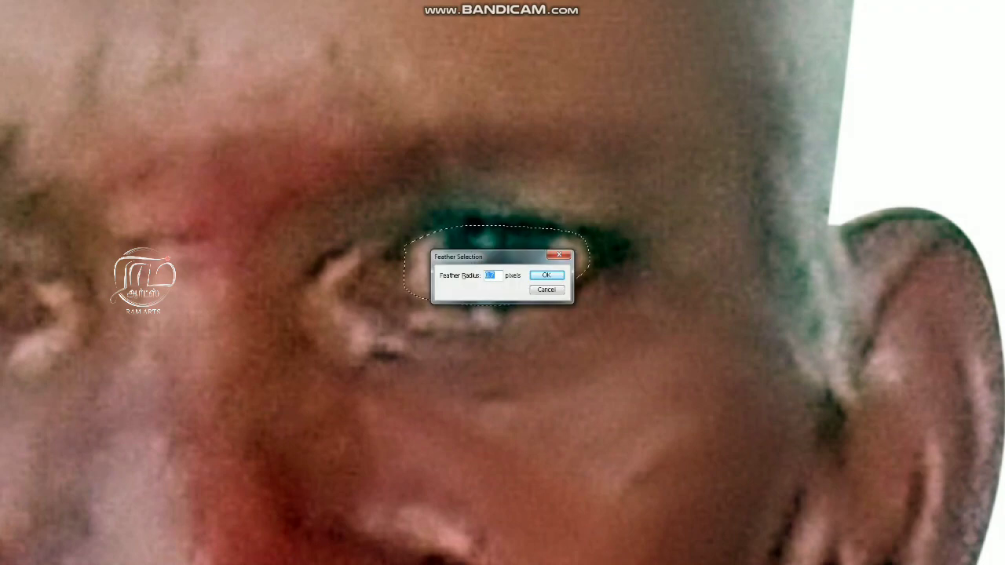
Feather the eye selection and brighten it with Levels midtones at 1.50.
key(Return)
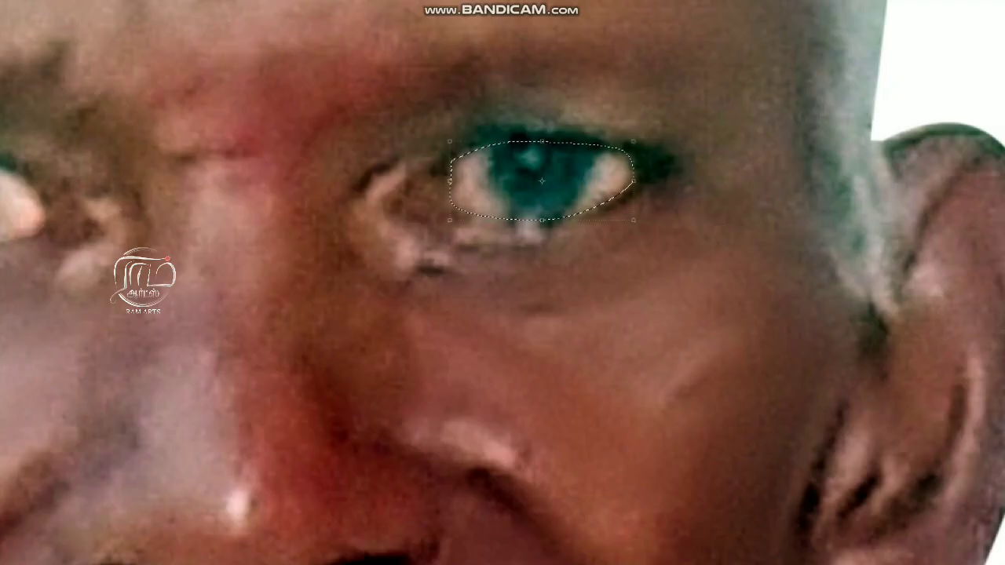
key(ctrl+l)
key(Tab)
text(1.50)
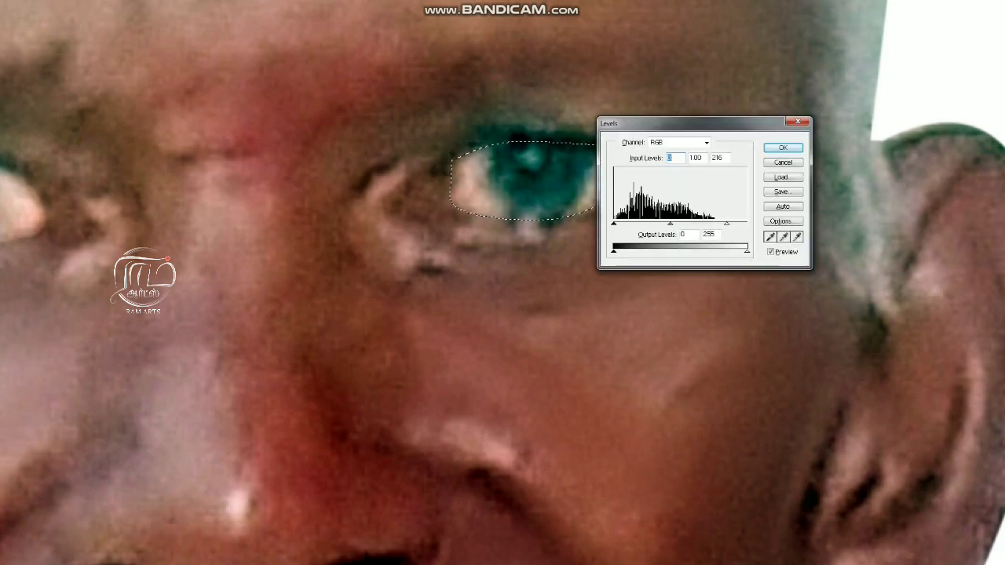
key(Tab)
key(Return)
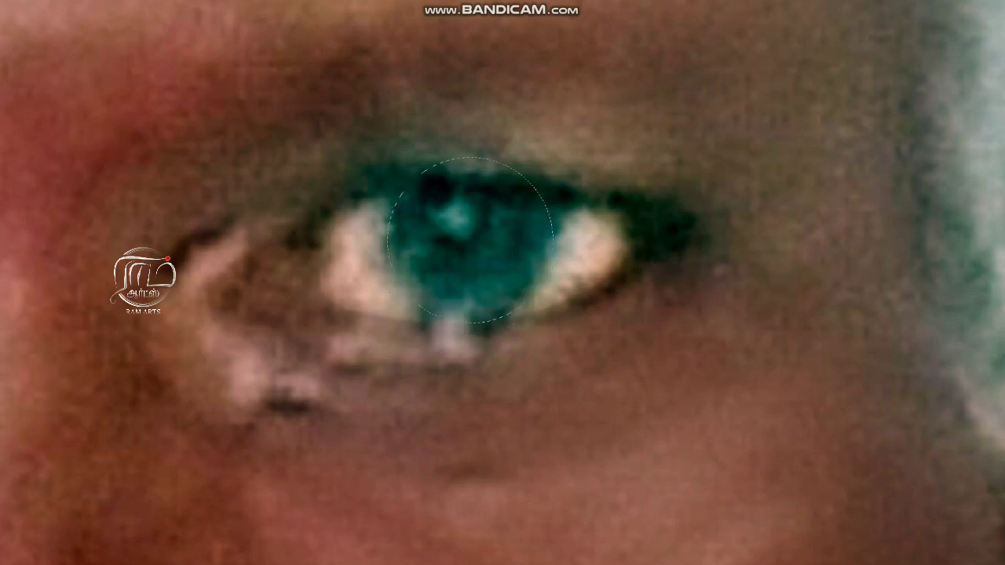
Paint the second eye's teal iris dark.
right_click(621, 324)
key(Escape)
mouse_move(302, 392)
mouse_down()
mouse_move(531, 291)
mouse_move(495, 422)
mouse_up()
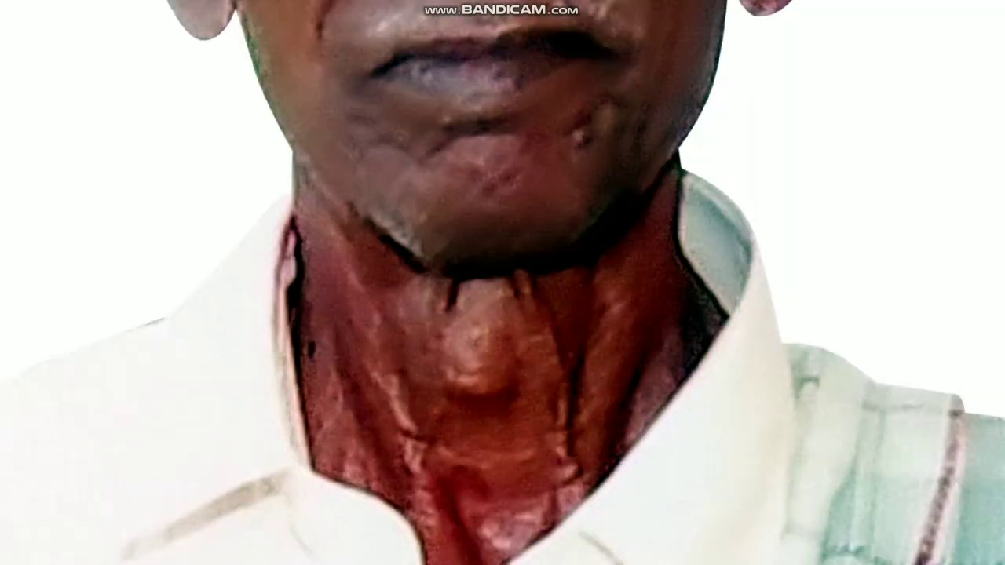
Paint white on Layer 2 copy's mask over the neck with a 100–90 px brush.
key(ctrl+j)
key(x)
key(b)
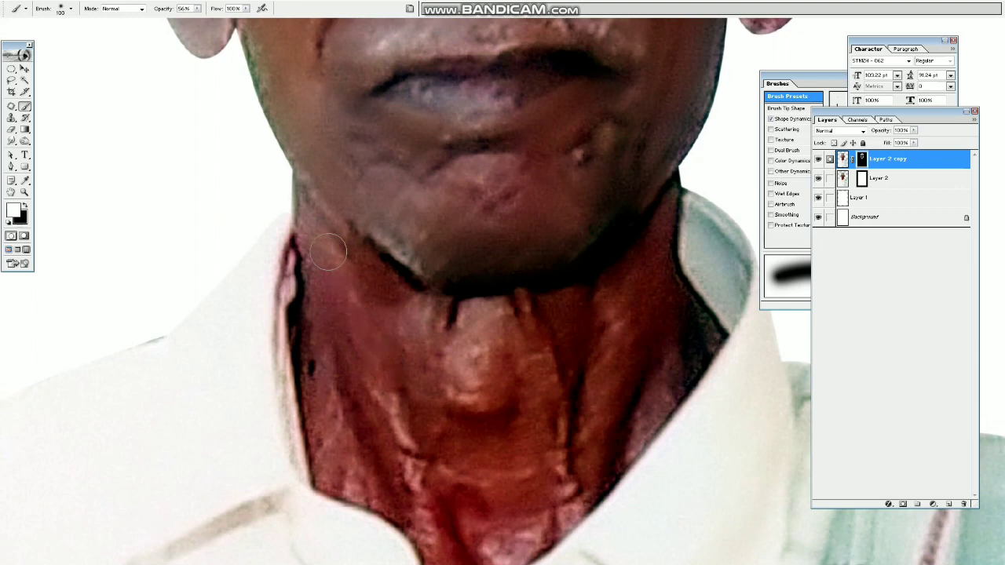
key(bracketright)
key(bracketright)
key(bracketright)
drag(321, 353, 337, 439)
key(bracketleft)
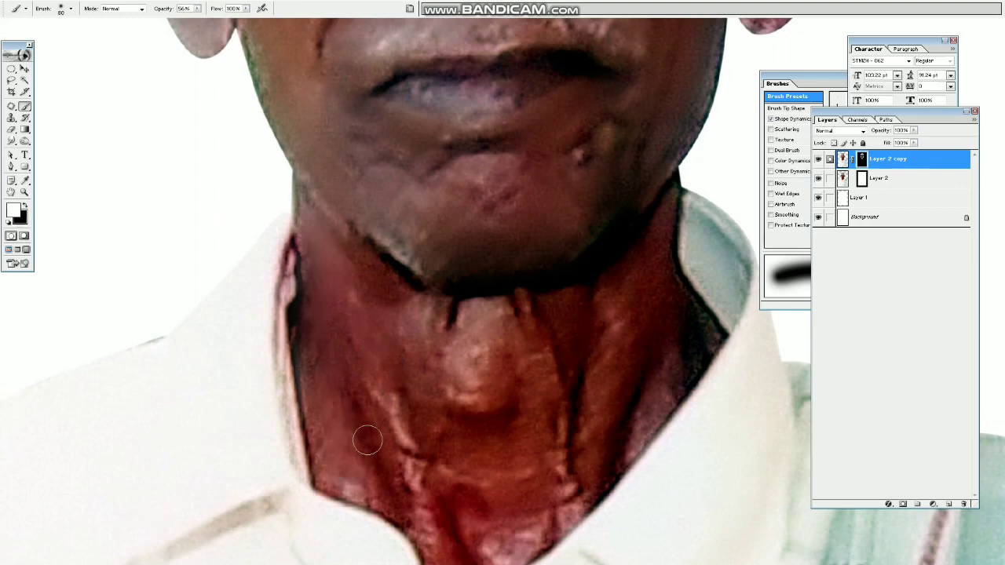
drag(349, 385, 408, 518)
Continue brushing the neck and collar mask with brush sizes from 175 down to 80.
key(ctrl+minus)
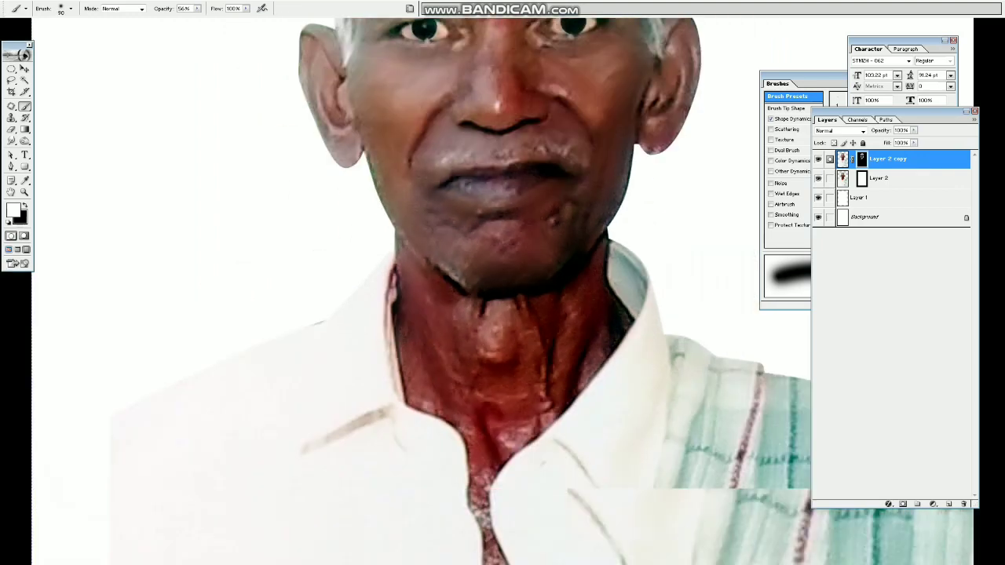
key(bracketright)
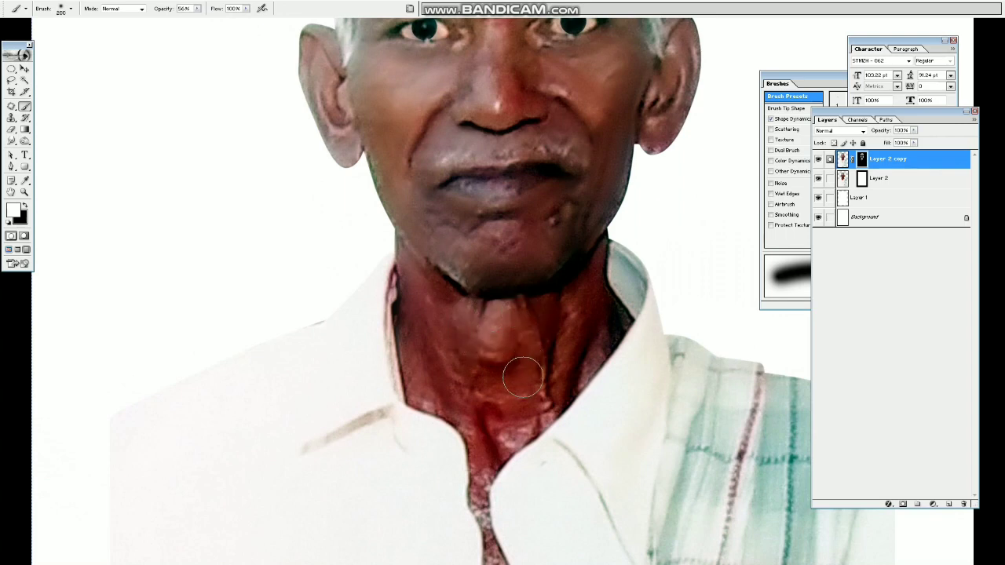
key(bracketleft)
key(bracketleft)
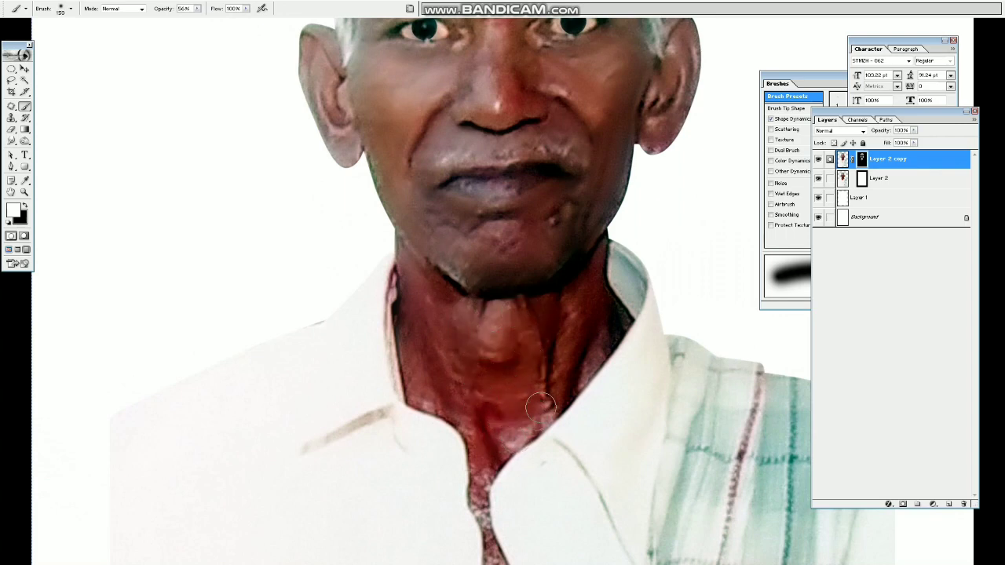
key(bracketright)
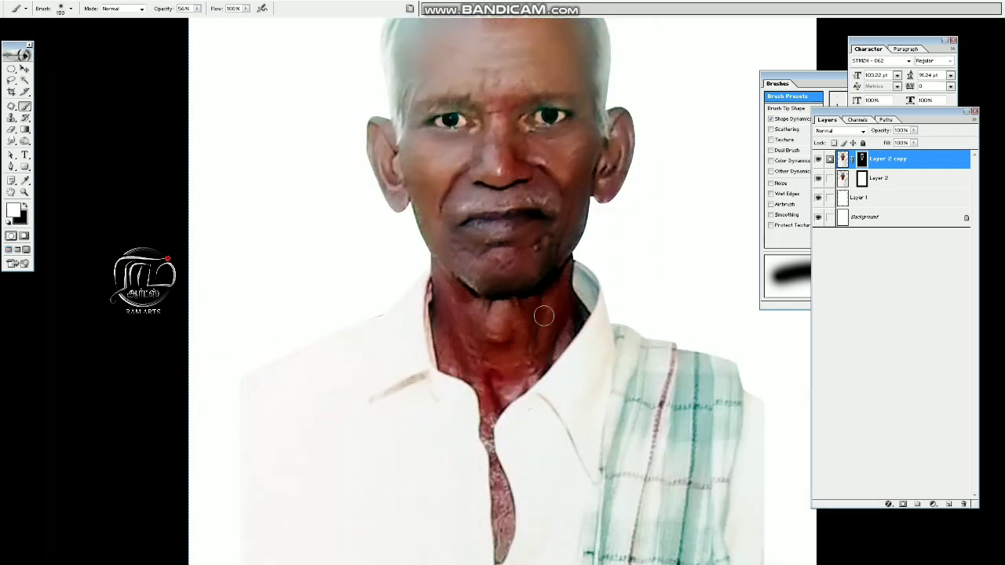
ctrl+click(544, 315)
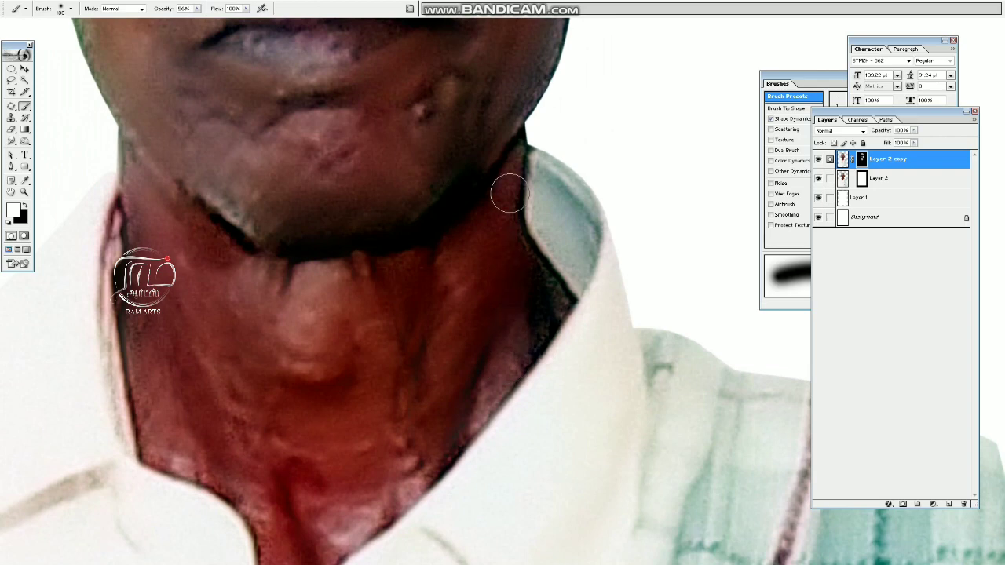
key(bracketleft)
key(bracketleft)
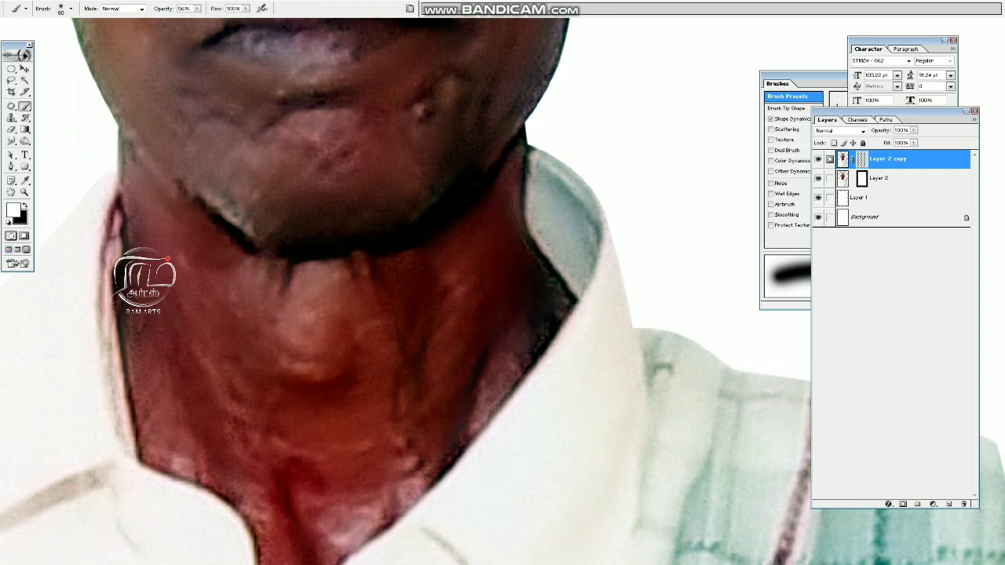
Zoom out to the whole portrait and back in on the face.
key(ctrl+0)
key(v)
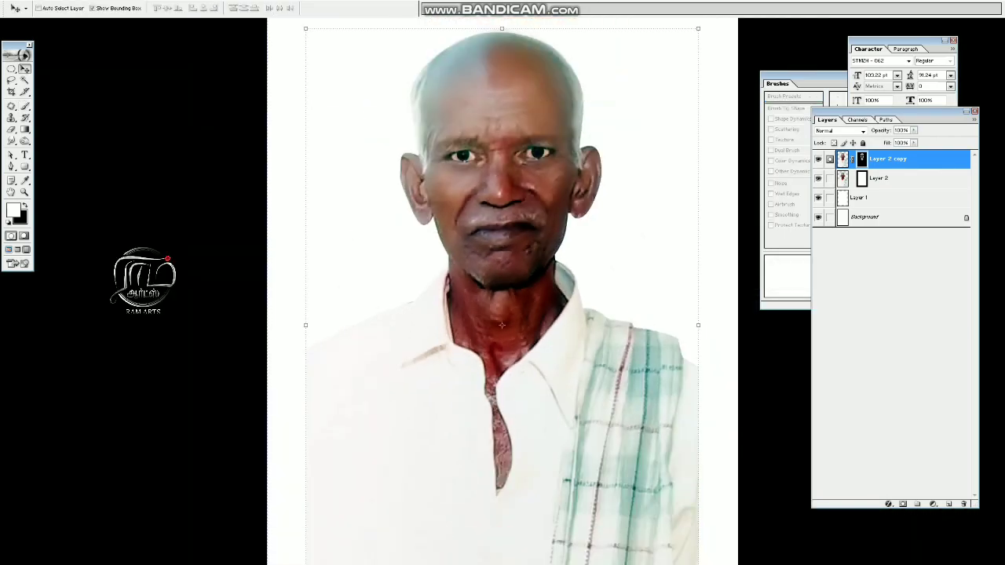
key(z)
key(ctrl+plus)
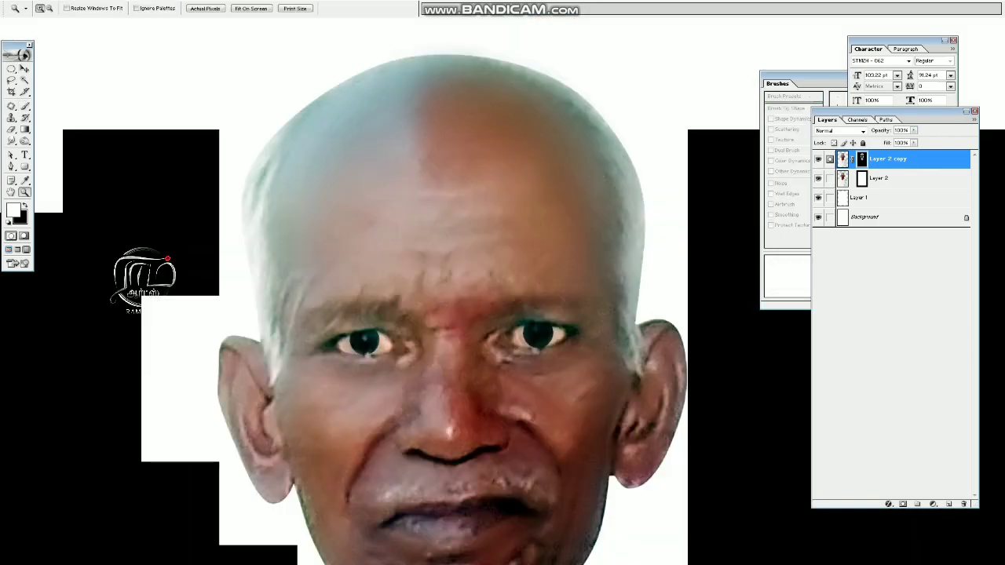
key(ctrl+plus)
key(ctrl+minus)
key(ctrl+minus)
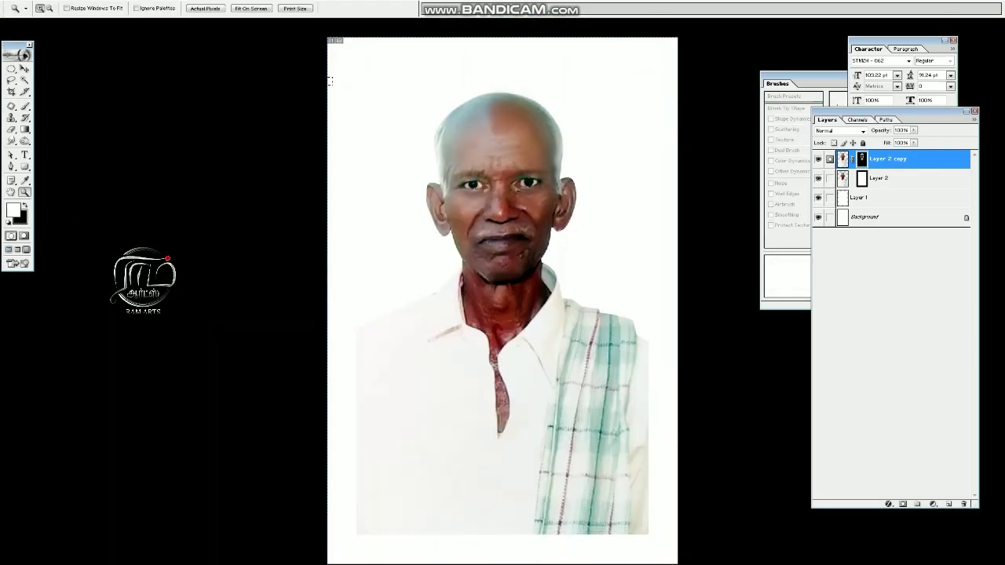
key(ctrl+plus)
Zoom into the neck and start a pen path down the neck edge.
key(ctrl+minus)
drag(416, 247, 448, 285)
key(v)
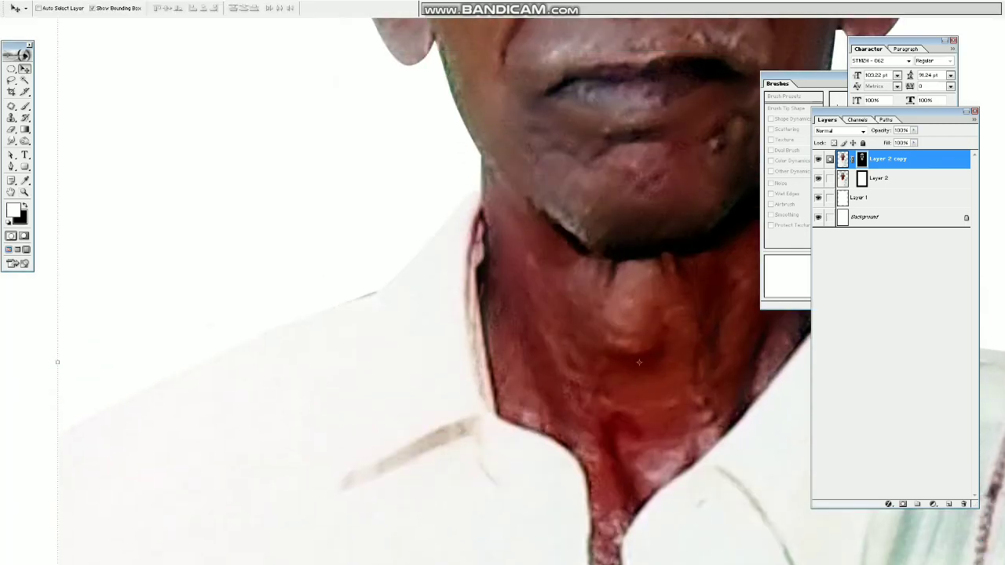
key(p)
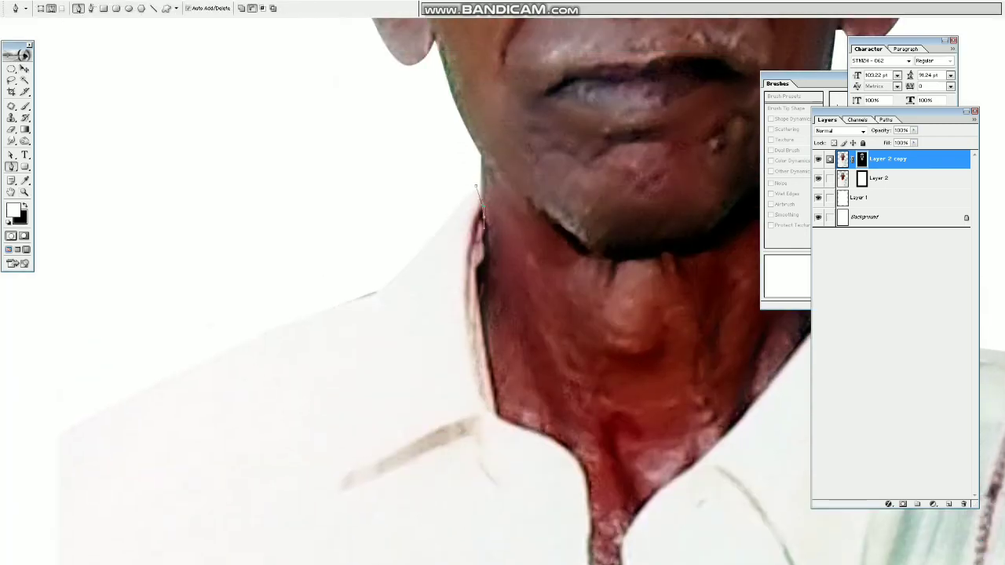
scroll(486, 252, down, 3)
click(467, 328)
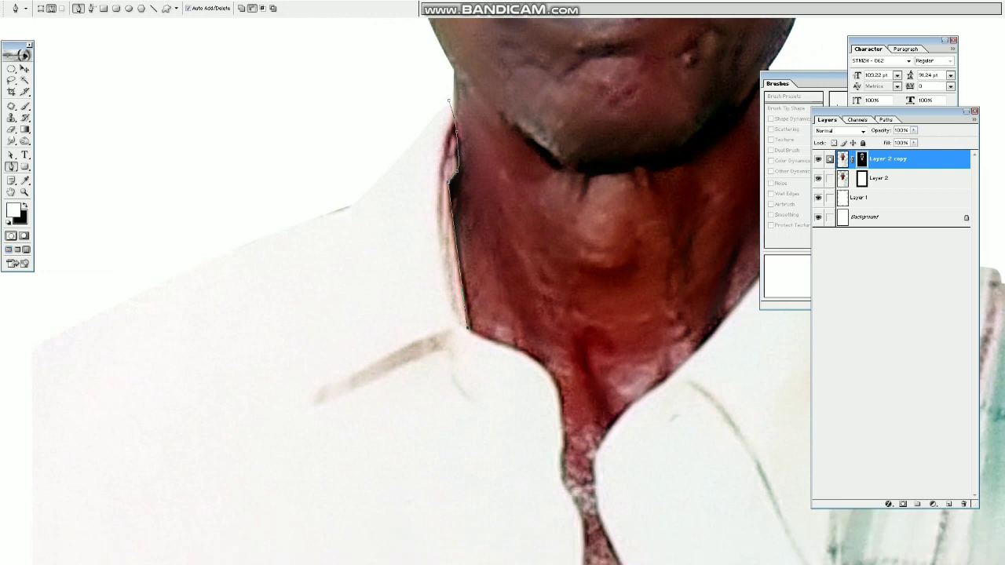
scroll(564, 420, down, 5)
click(553, 294)
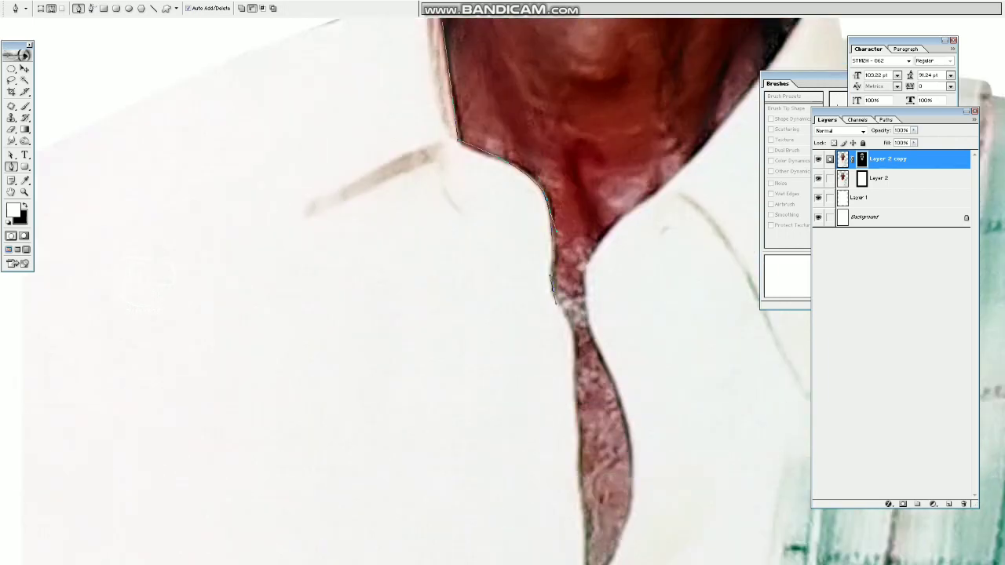
Extend the pen path along the tie's edge.
scroll(573, 361, down, 2)
scroll(573, 361, down, 2)
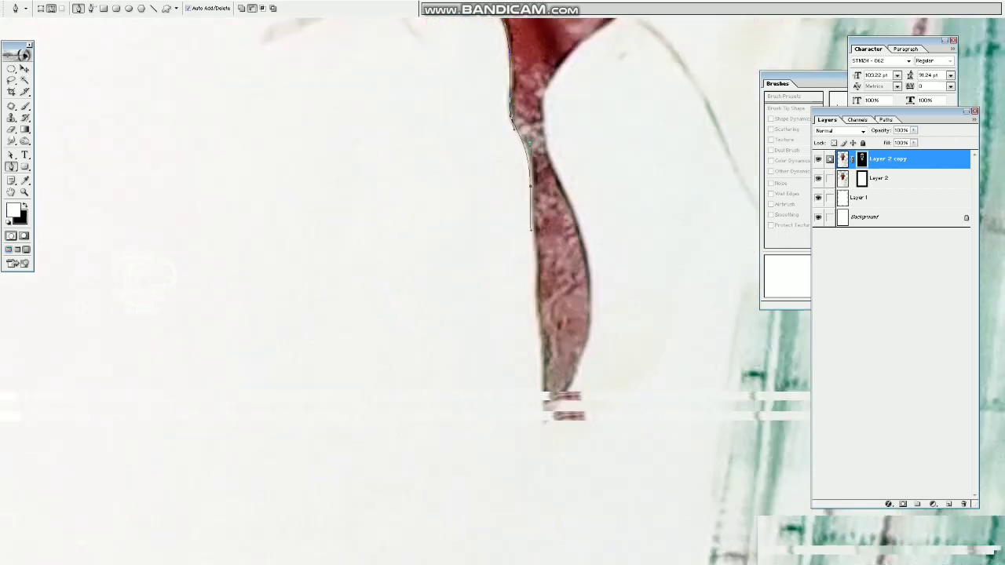
click(542, 375)
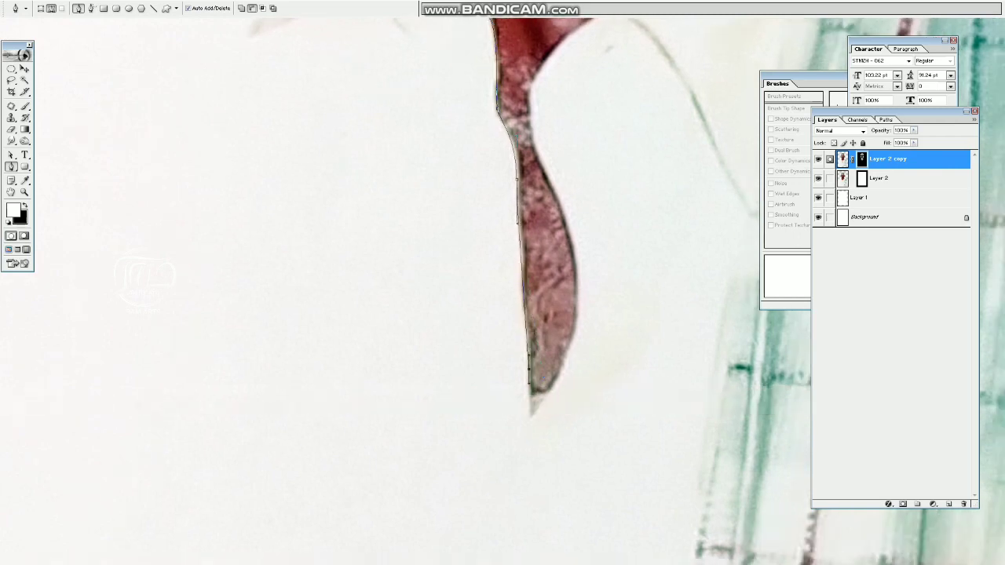
drag(577, 267, 571, 211)
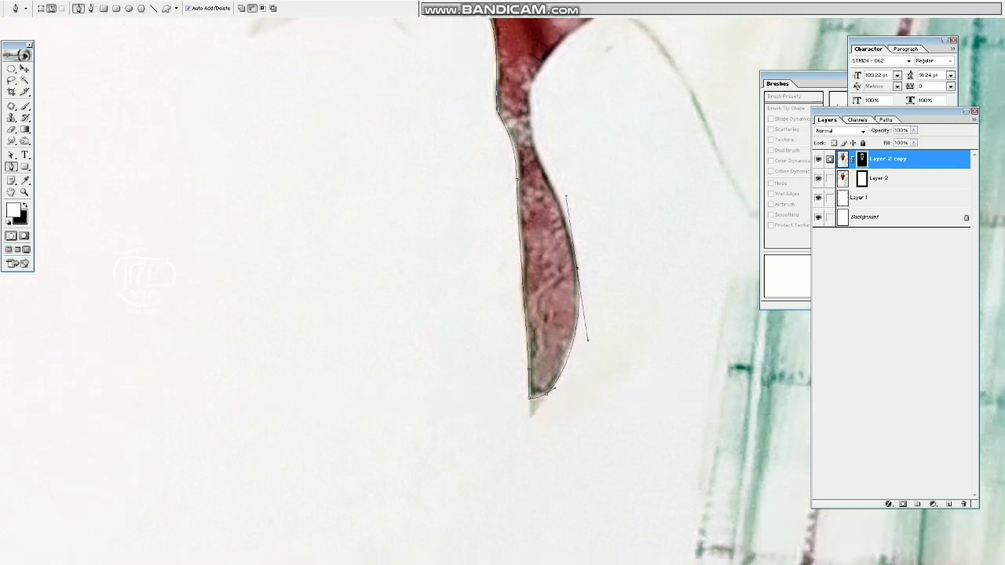
scroll(571, 211, up, 3)
scroll(502, 291, up, 3)
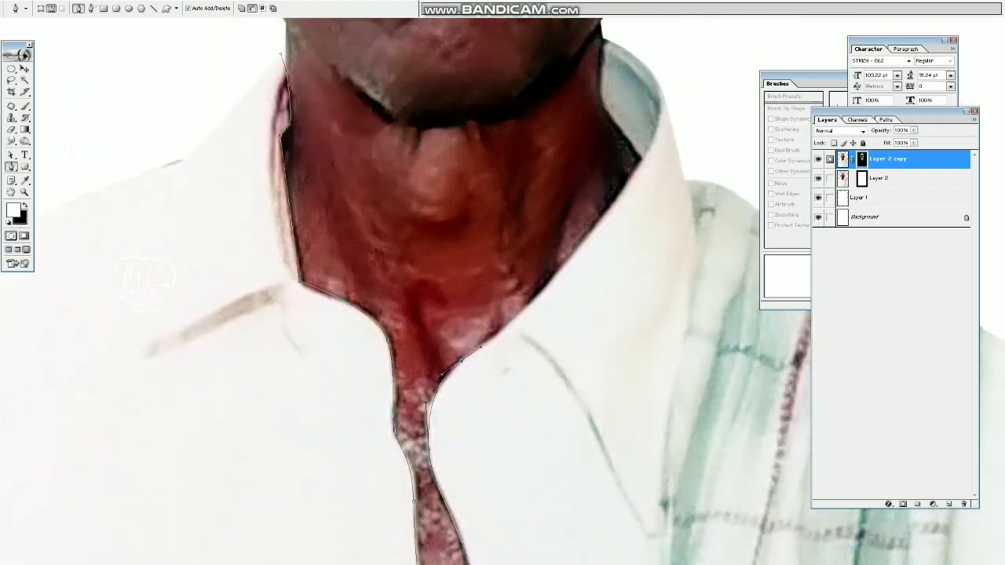
scroll(502, 290, up, 3)
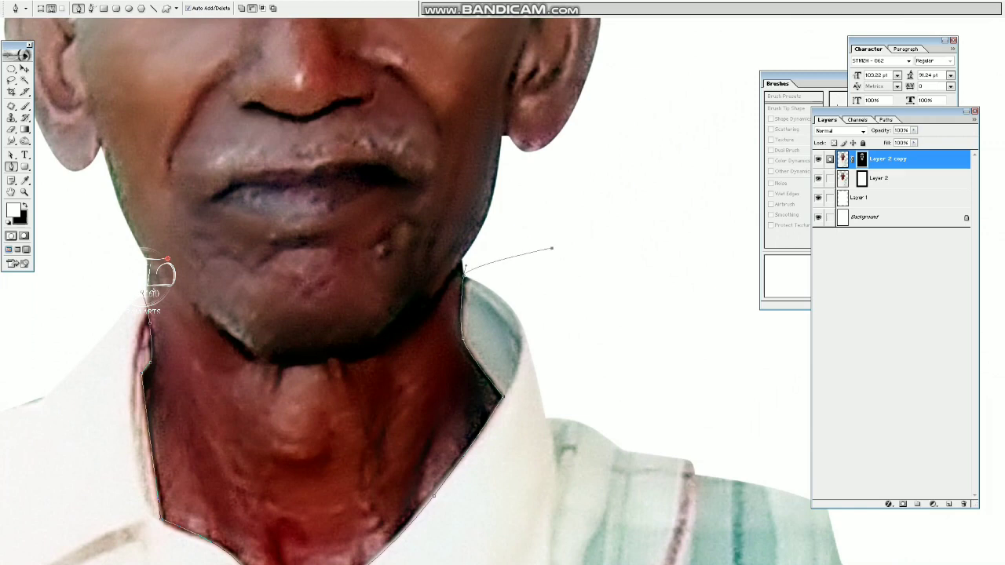
Curve the path around the shoulders and figure with the whole photo in view.
key(ctrl+0)
drag(671, 490, 667, 541)
drag(306, 377, 314, 345)
Convert the neck path to a selection and apply a Levels adjustment to it.
drag(383, 279, 420, 267)
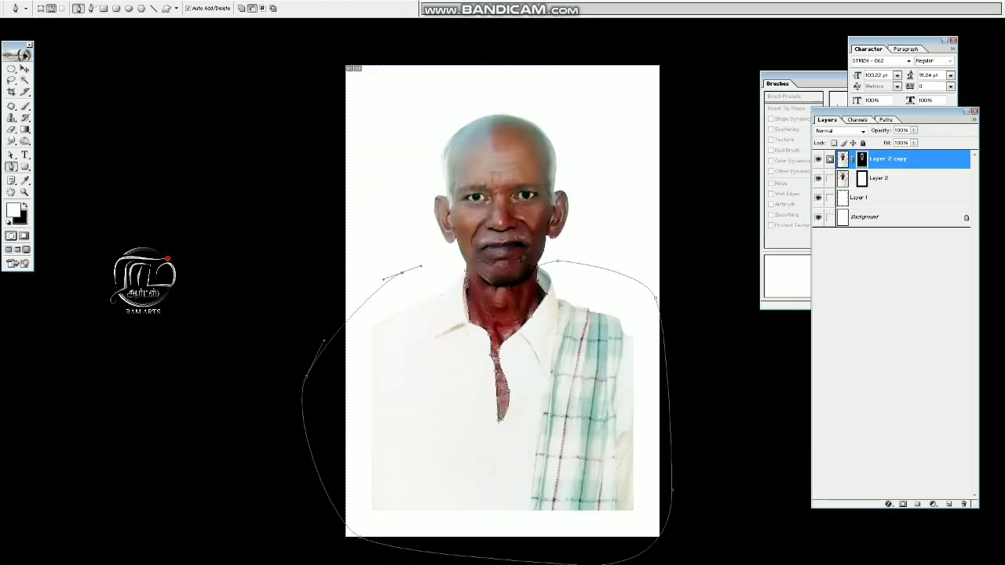
key(ctrl+Return)
key(ctrl+l)
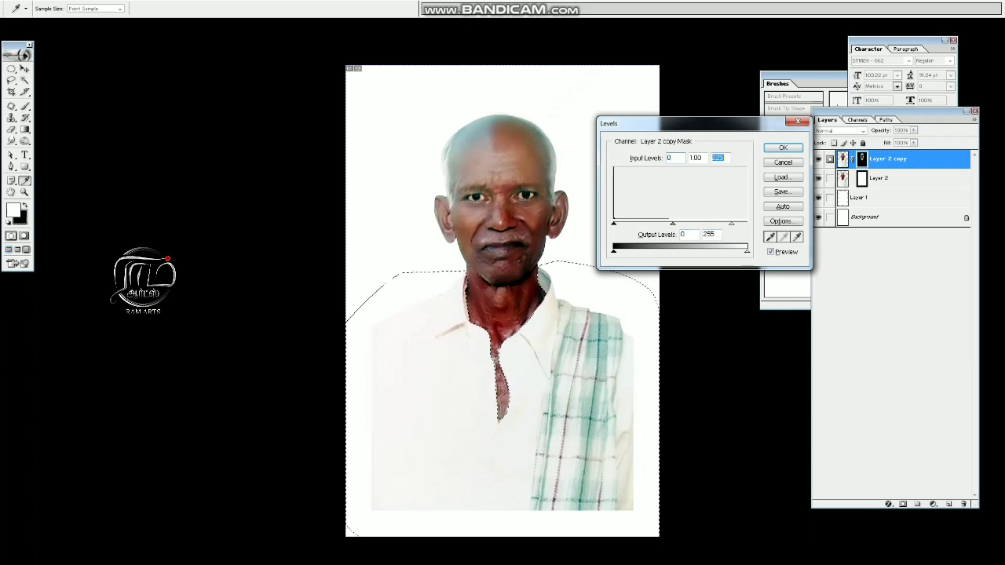
key(Return)
Brighten the shirt on Layer 2 with Levels white input 237, then deselect.
key(v)
key(alt+bracketleft)
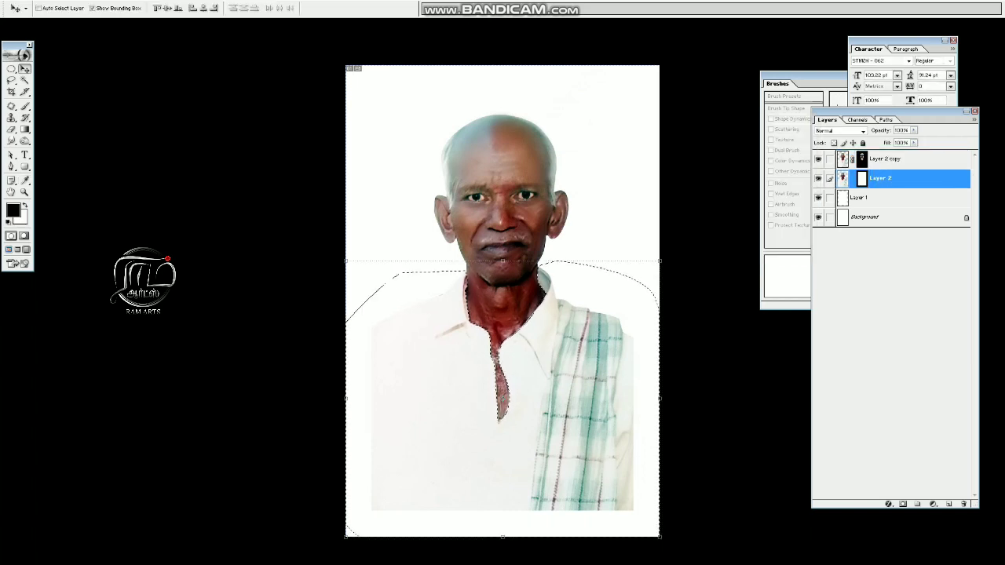
key(ctrl+l)
drag(747, 223, 735, 223)
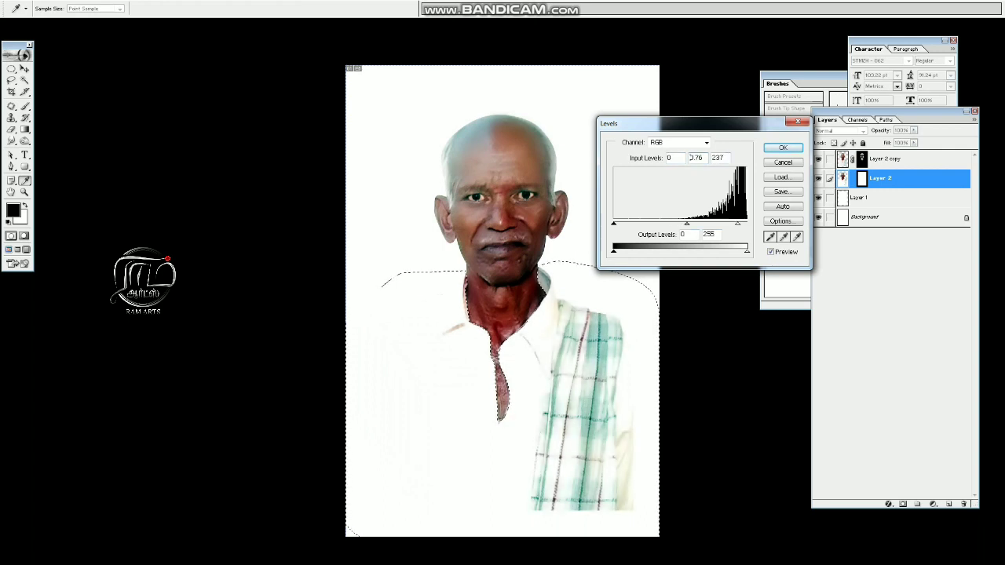
key(Return)
key(ctrl+d)
Zoom on the chest and trace a pen path along the scarf's edge.
key(z)
click(501, 380)
key(p)
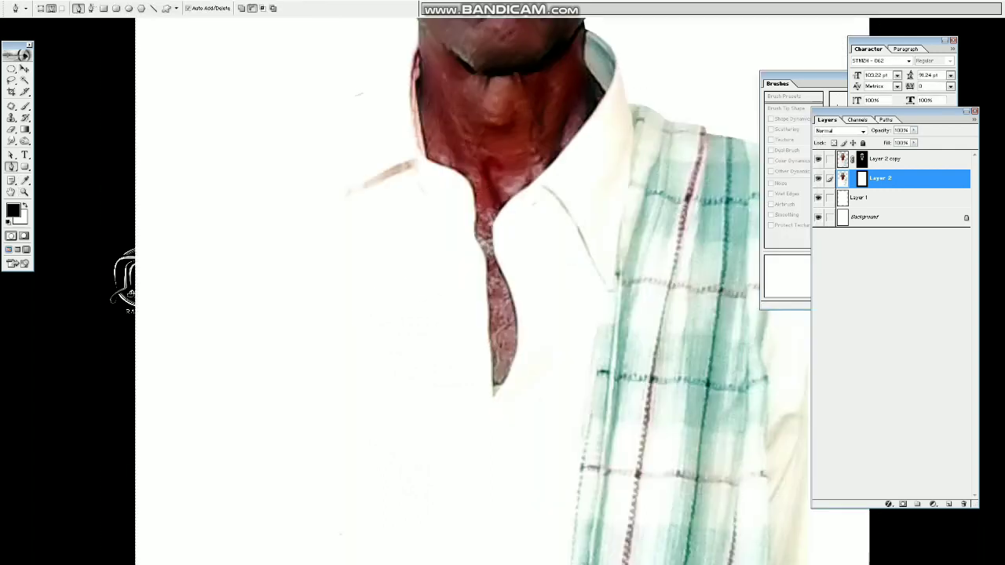
scroll(502, 290, down, 2)
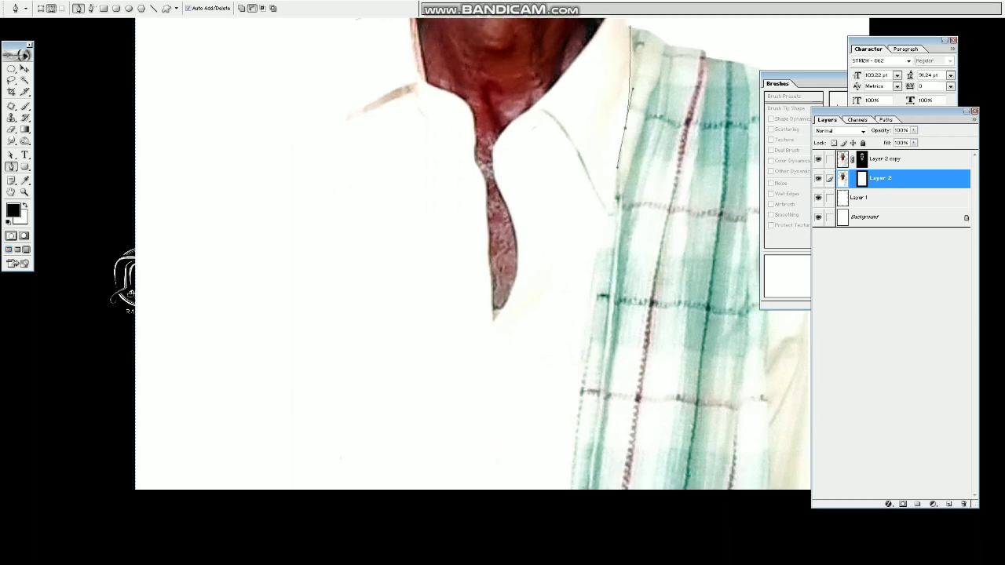
click(570, 469)
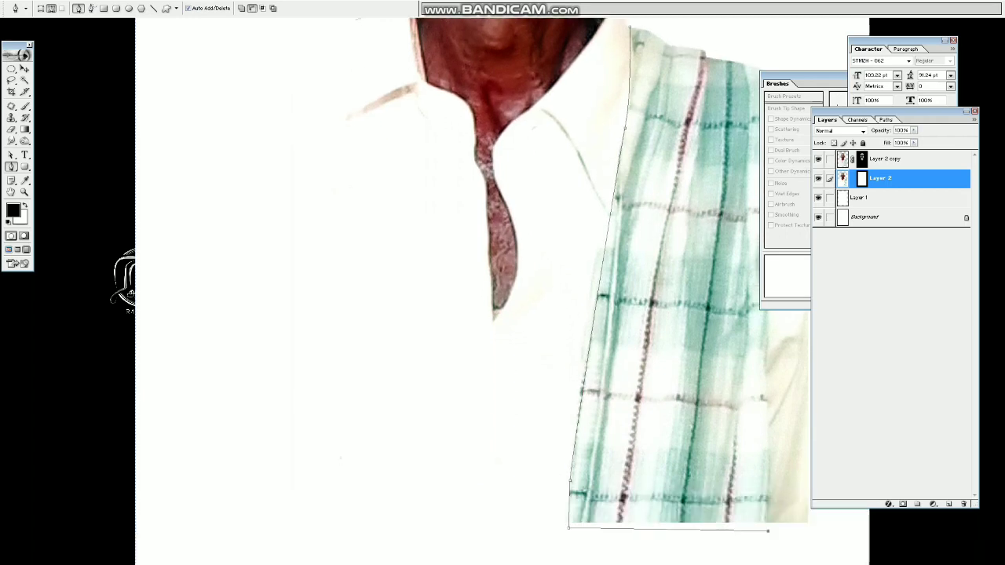
key(Tab)
scroll(503, 290, up, 2)
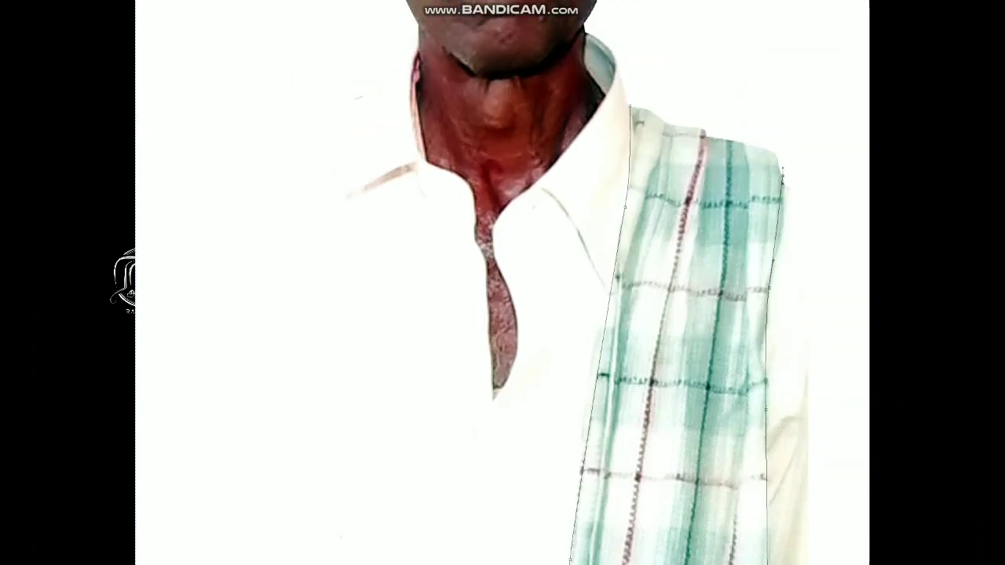
Feather the scarf selection 0.7 px and darken it with Levels midtones at 0.63.
key(ctrl+Return)
key(shift+F6)
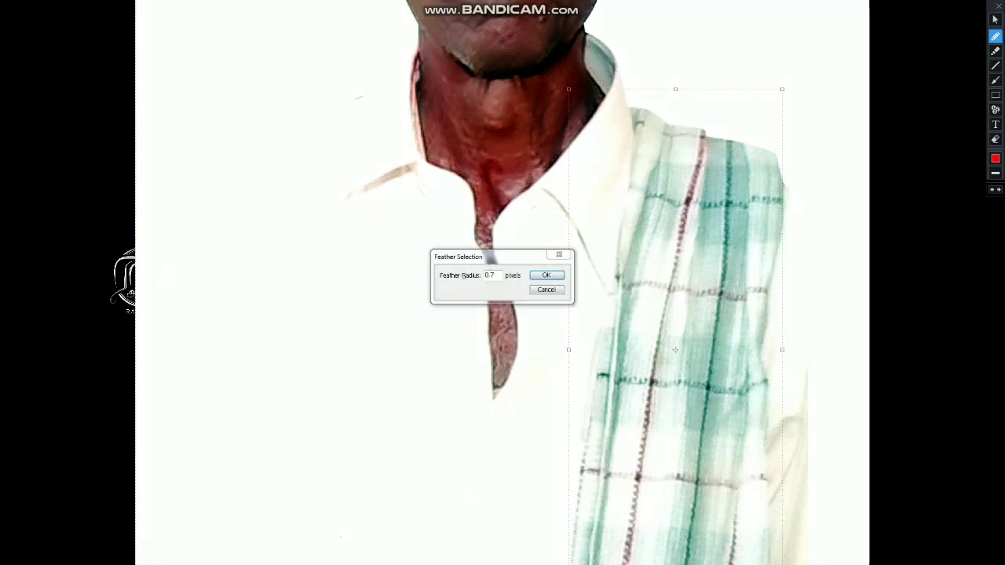
key(Return)
key(ctrl+l)
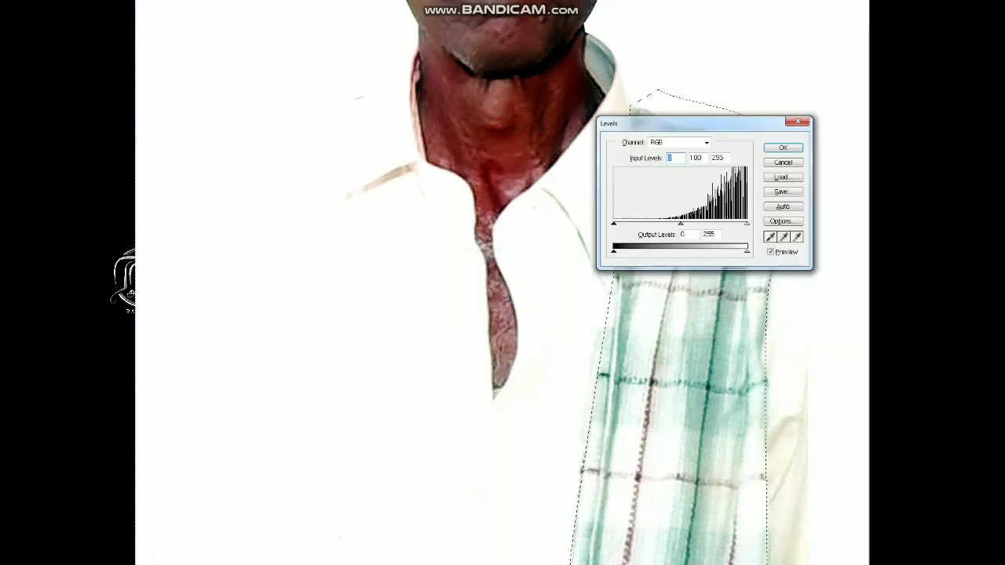
text(50)
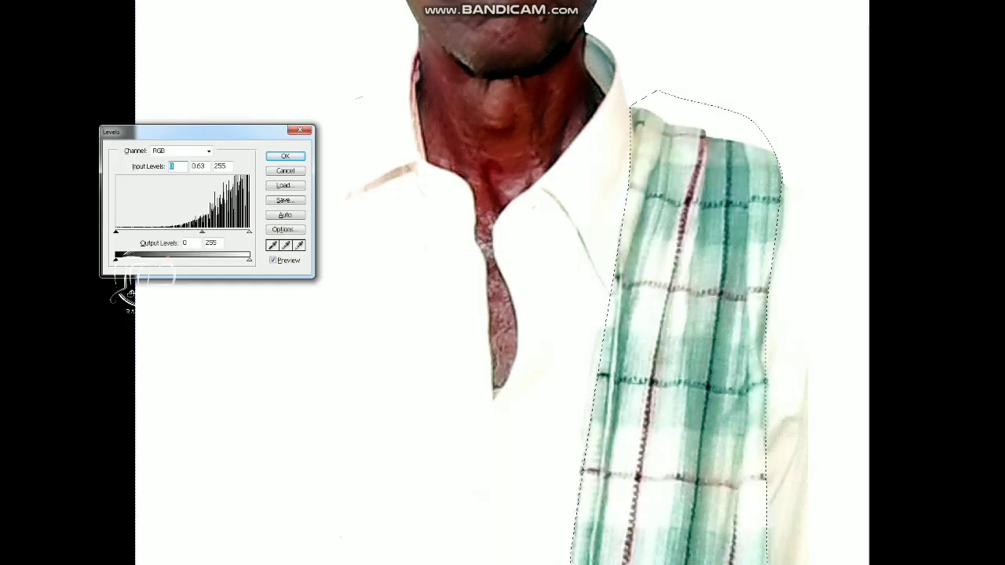
key(Return)
key(ctrl+d)
key(ctrl+minus)
key(ctrl+minus)
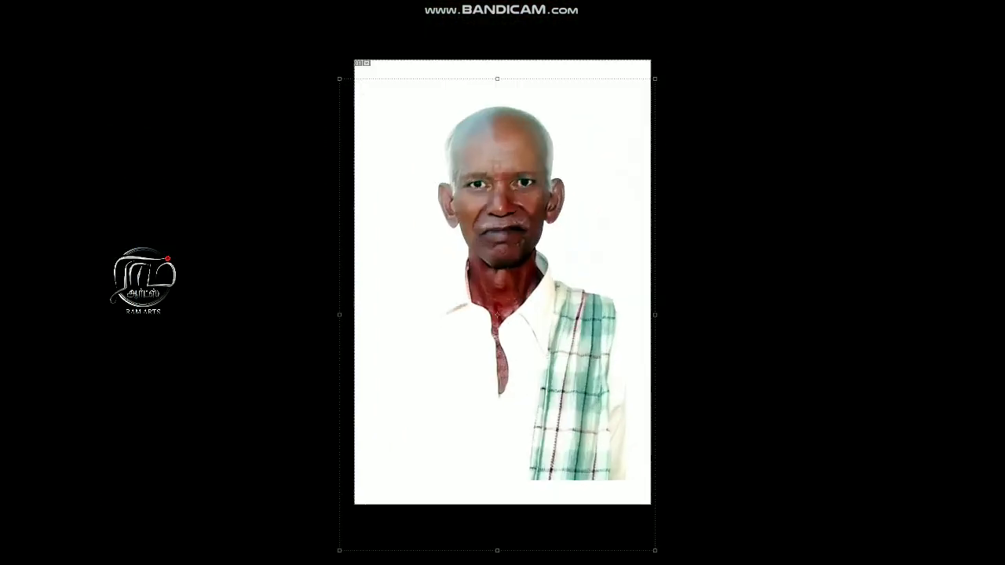
key(ctrl+minus)
Apply a free transform to the photo layer with the whole image in view.
key(ctrl+plus)
key(ctrl+t)
key(ctrl+0)
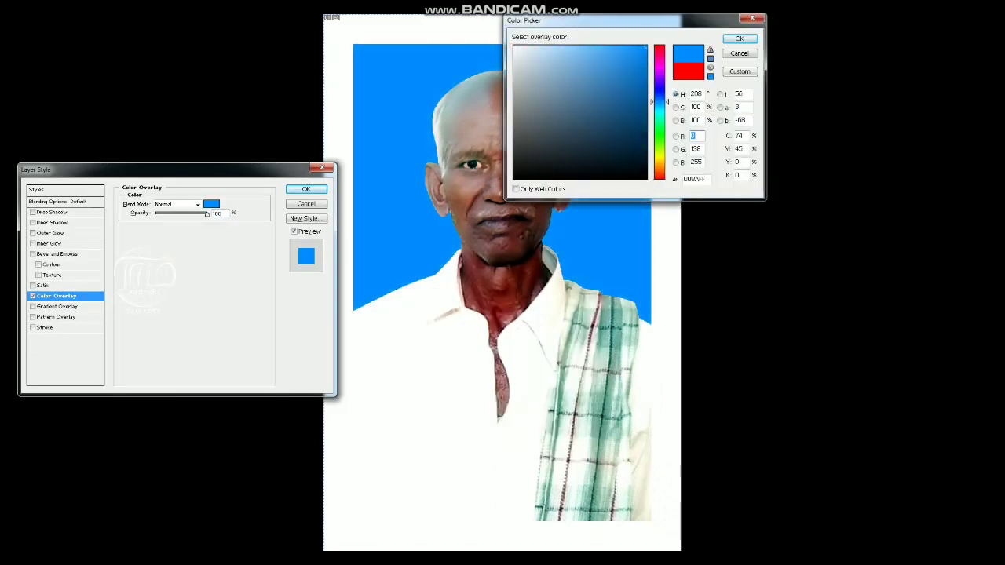
key(Return)
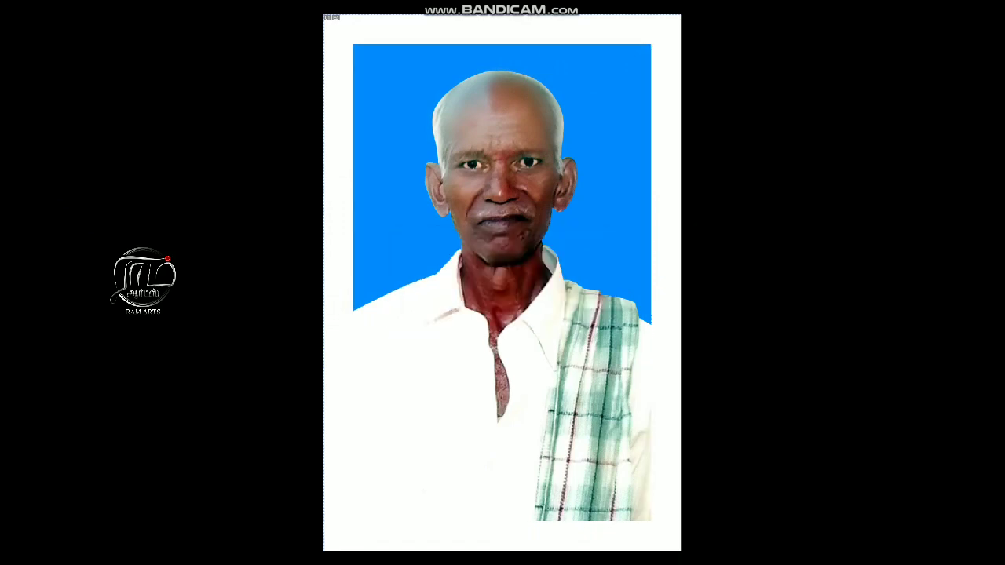
Set a larger brush and create new Layer 4 for the dark blue edge shading.
key(bracketright)
key(bracketright)
key(bracketright)
key(bracketright)
key(bracketright)
key(bracketright)
key(bracketright)
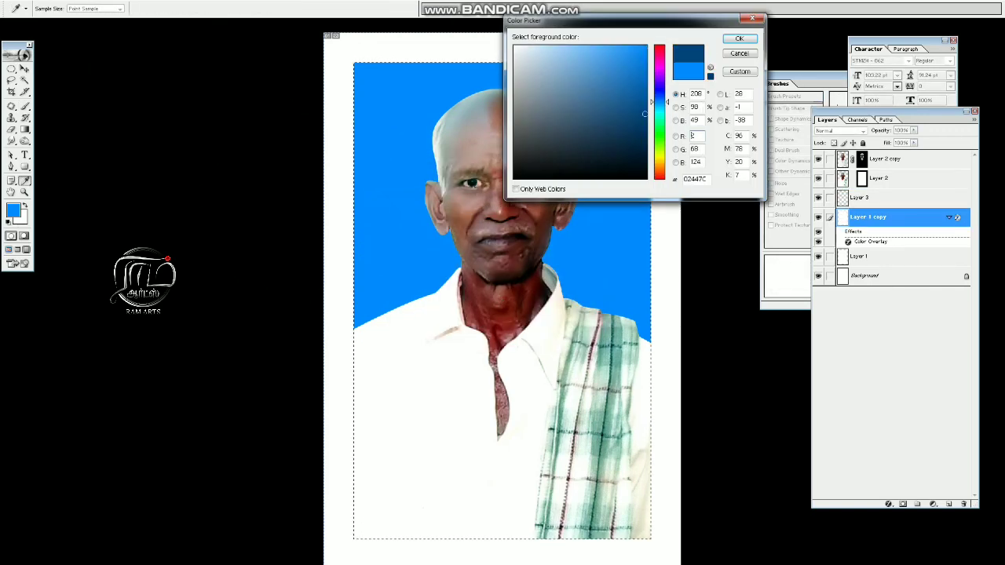
key(b)
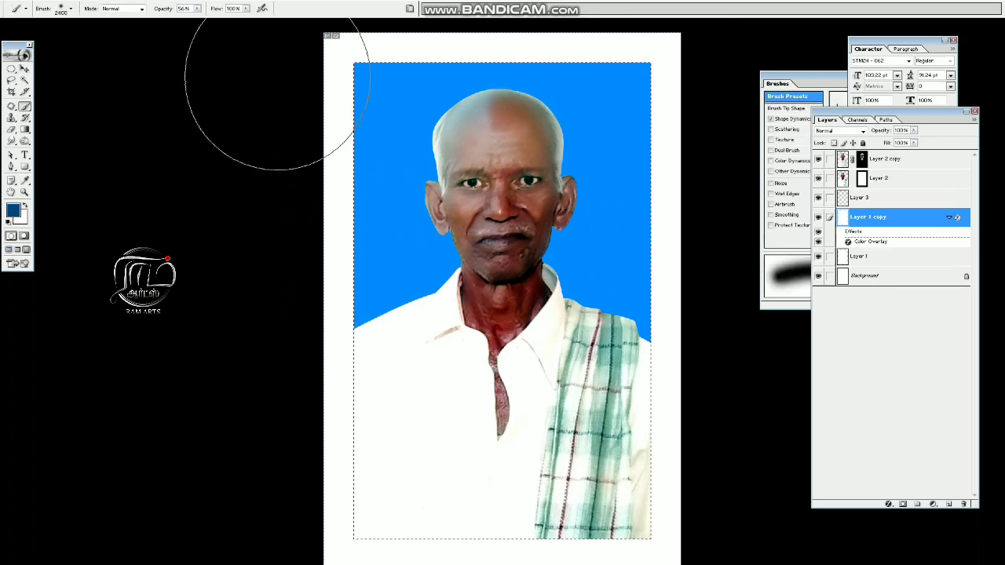
key(ctrl+minus)
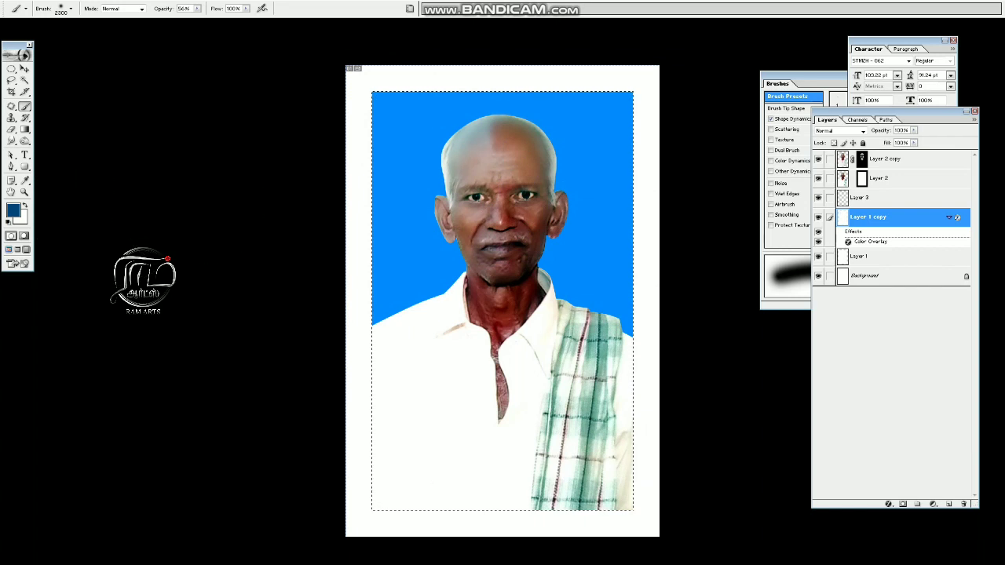
key(ctrl+shift+n)
key(Return)
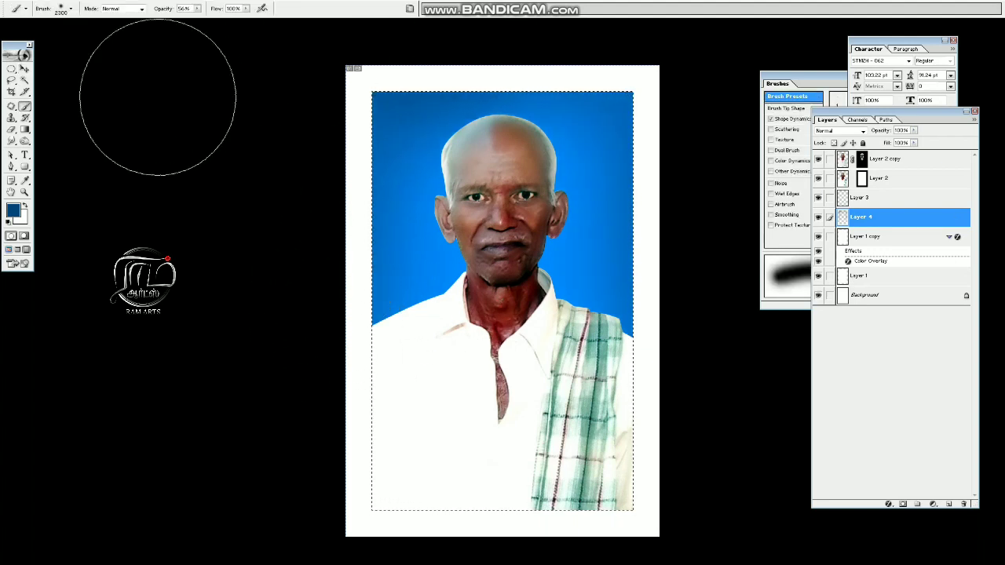
key(v)
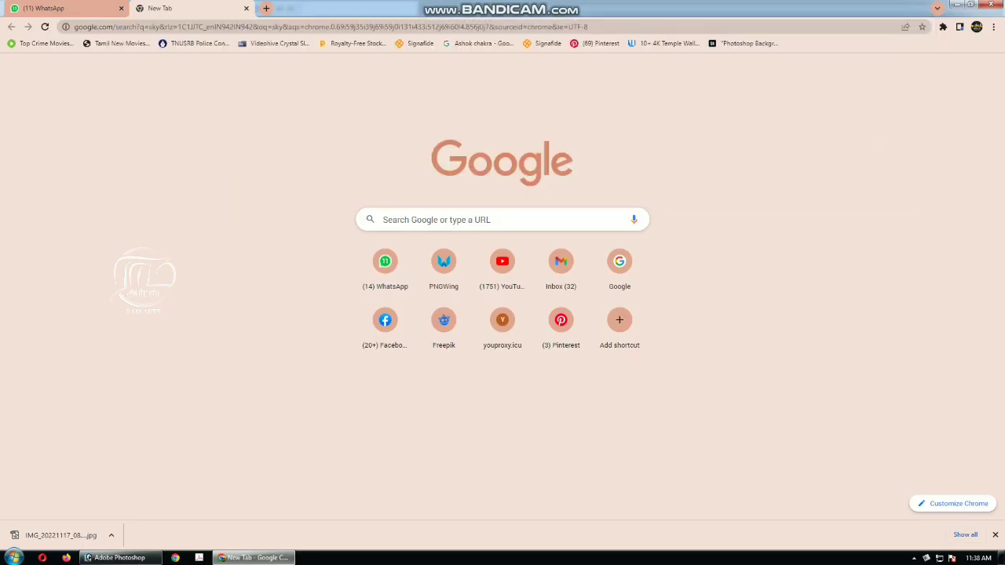
Search Google Images for 'round sky'.
key(Return)
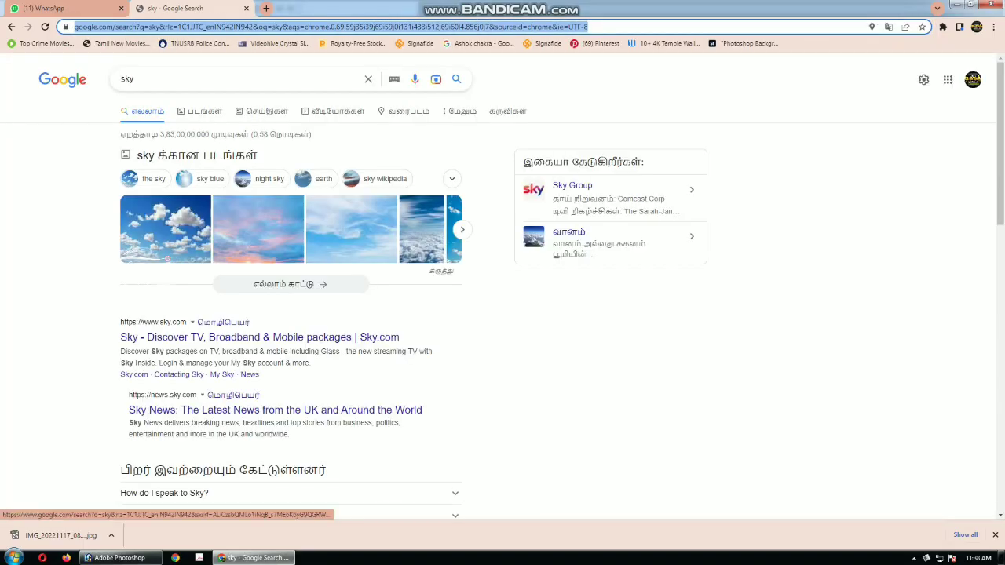
click(201, 111)
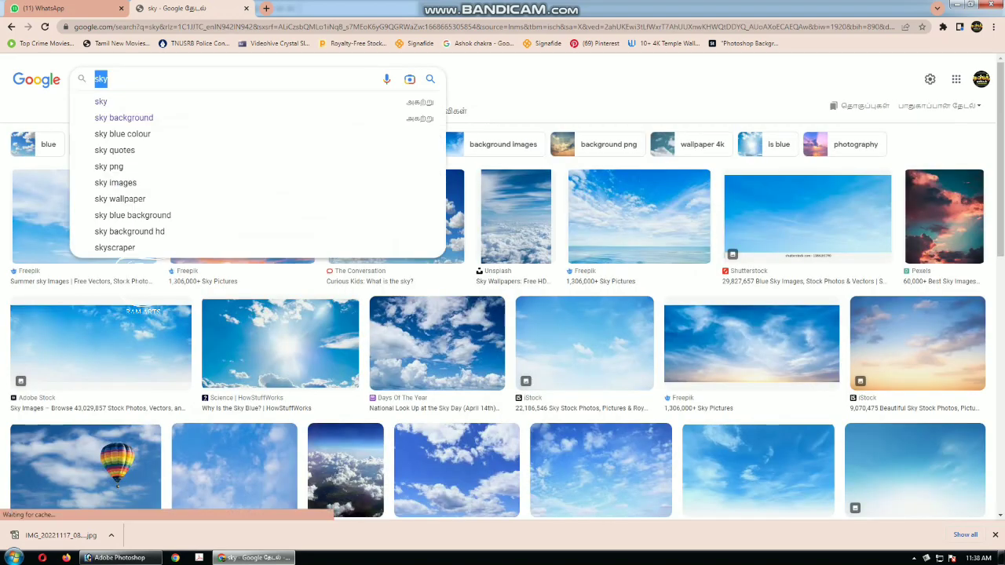
text(round)
key(Return)
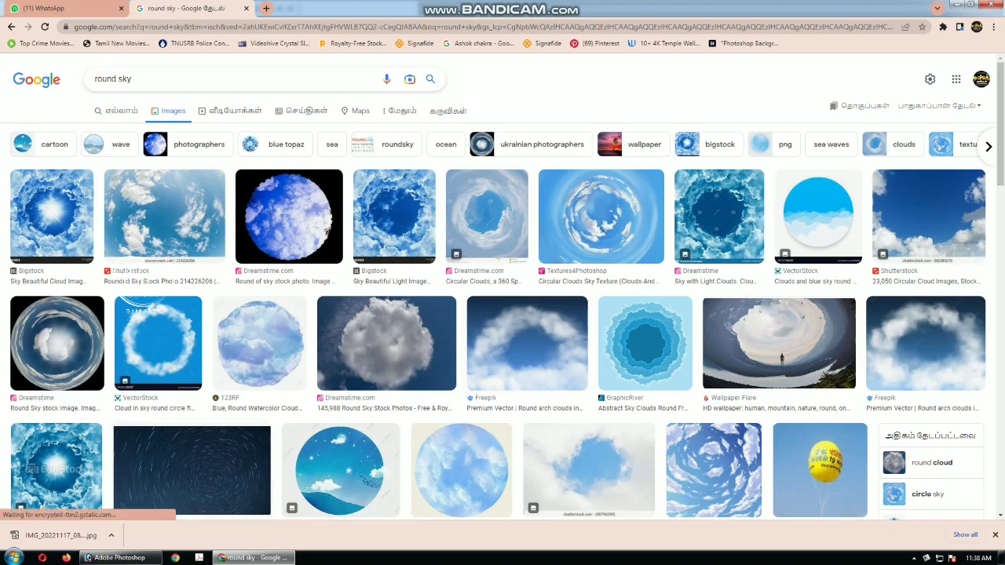
Open the ArtStation swirling-cloud Sky manga image and copy it.
scroll(777, 313, down, 1)
scroll(777, 314, down, 2)
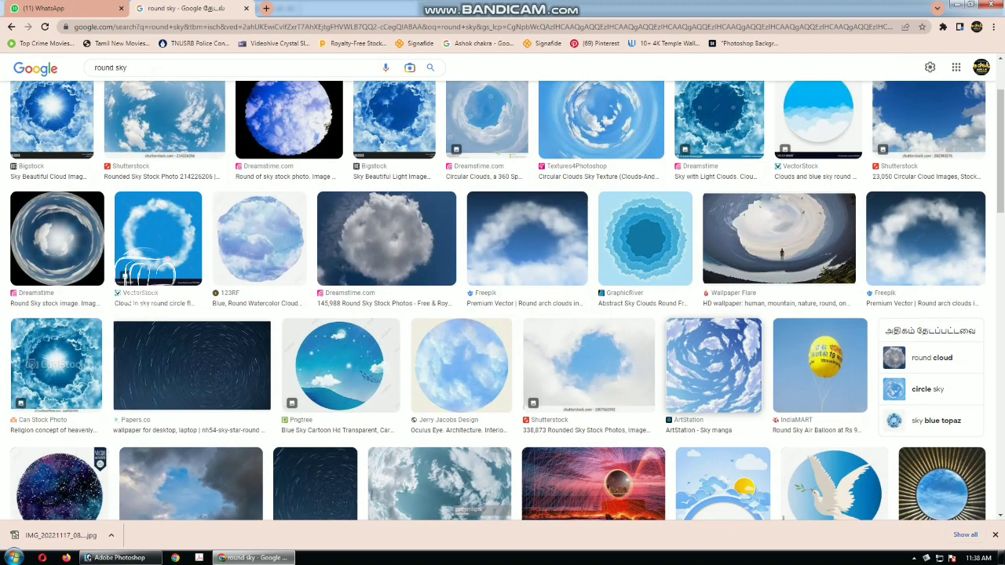
click(712, 350)
right_click(727, 250)
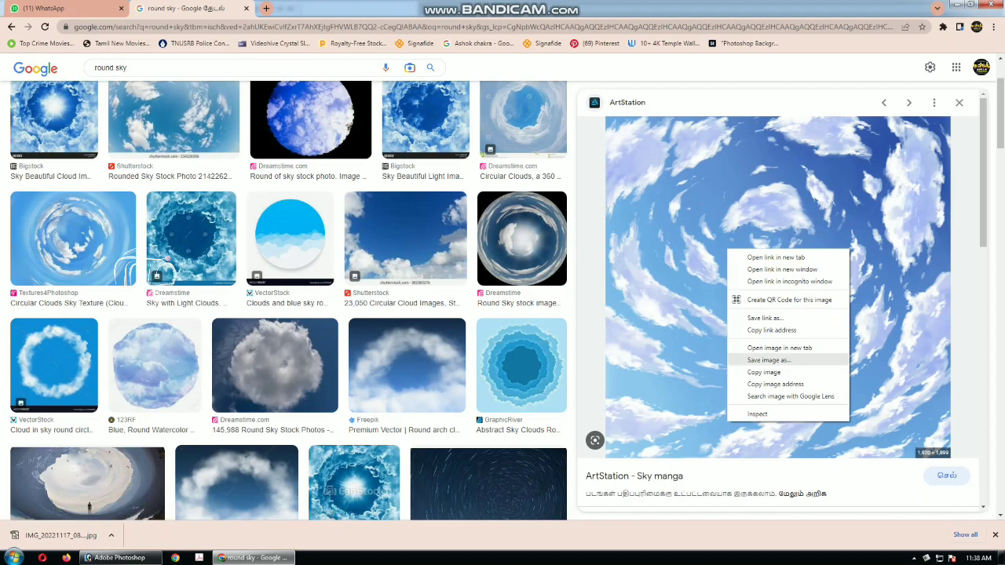
click(768, 360)
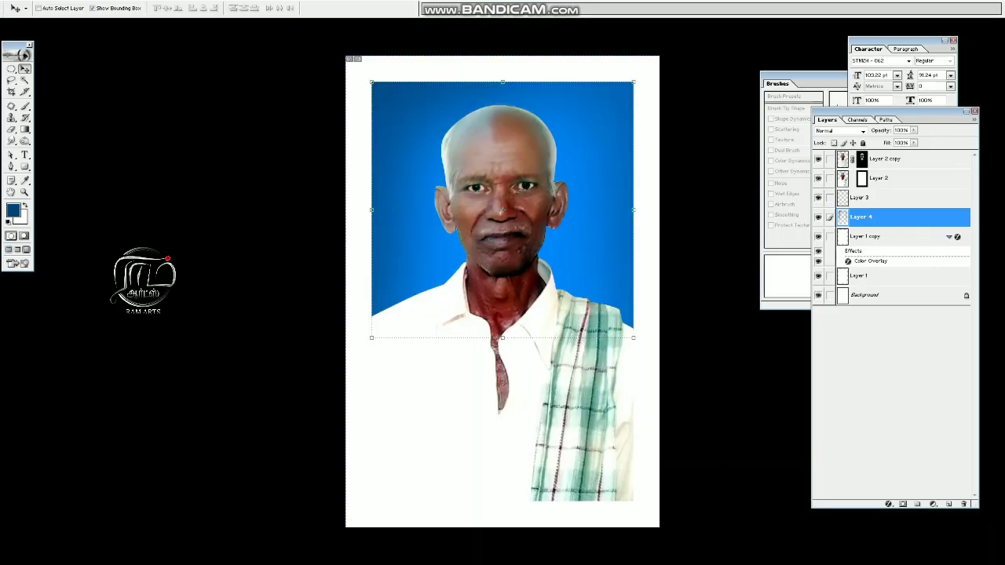
Paste the cloud image, scale it to about 178% and move it over the background.
key(ctrl+v)
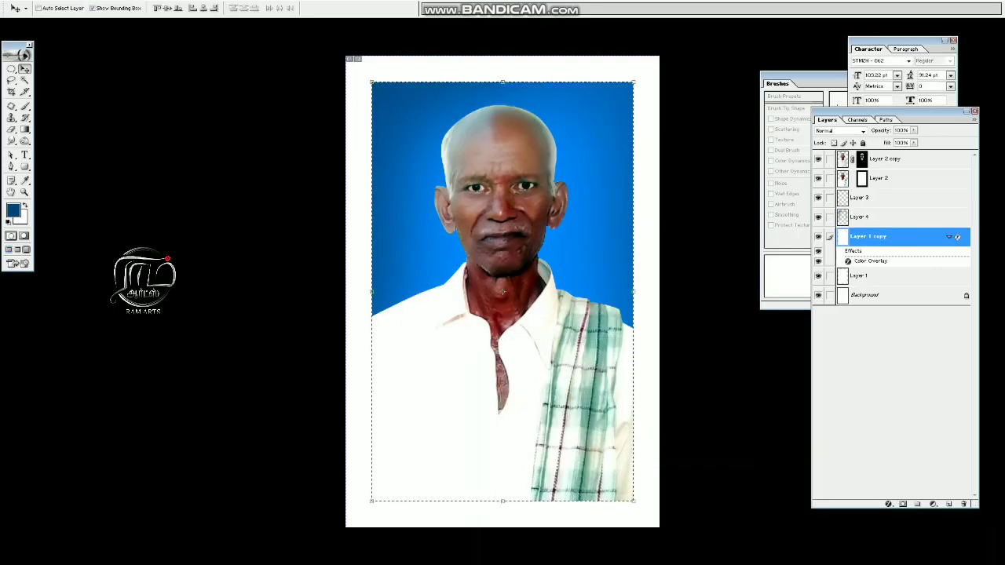
key(ctrl+t)
drag(585, 375, 651, 440)
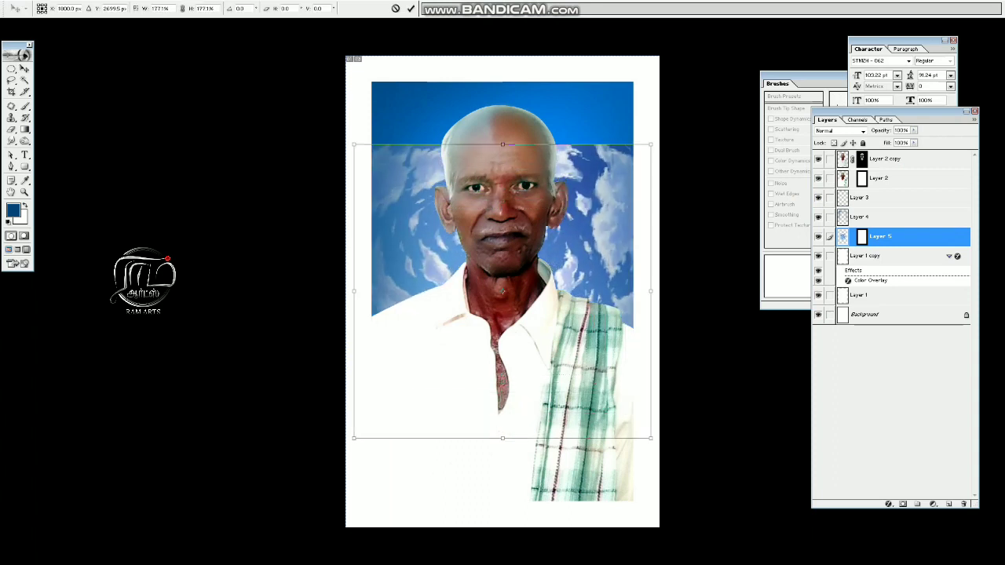
drag(503, 313, 502, 252)
key(Return)
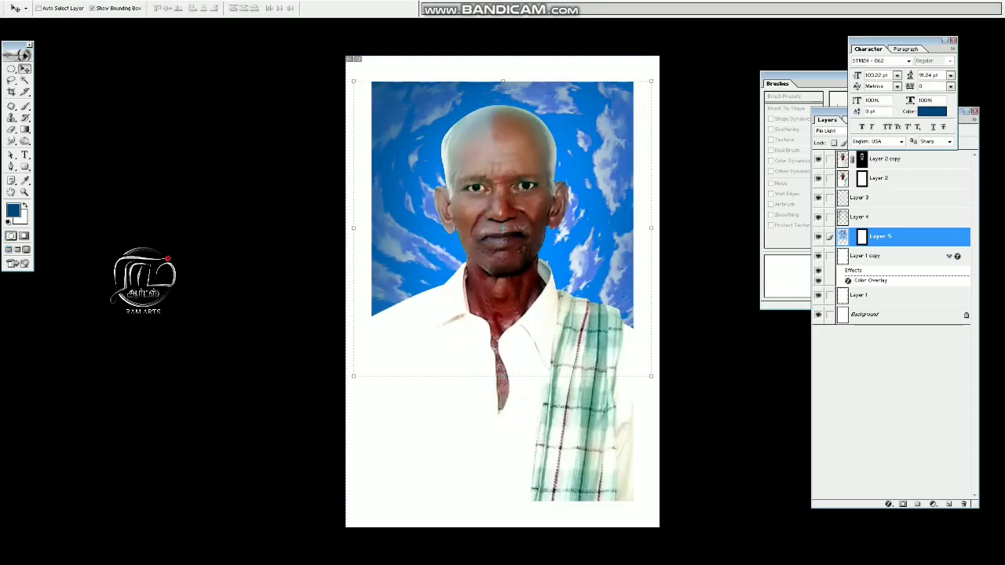
Apply a Gaussian Blur with a raised radius to the cloud layer.
key(alt+t)
key(Down)
key(Down)
key(Down)
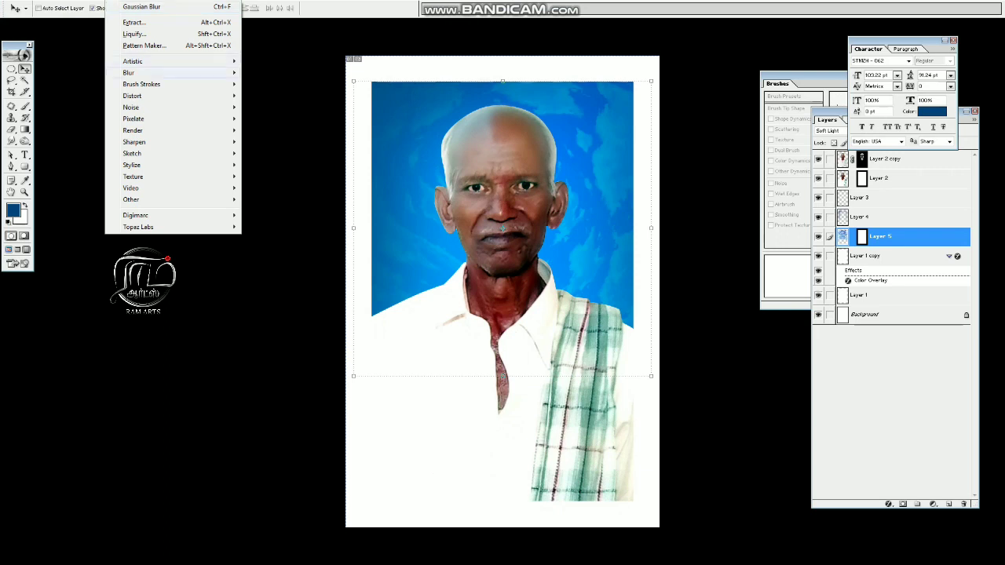
key(Right)
key(Down)
key(Down)
key(Return)
key(Up)
key(Up)
key(Up)
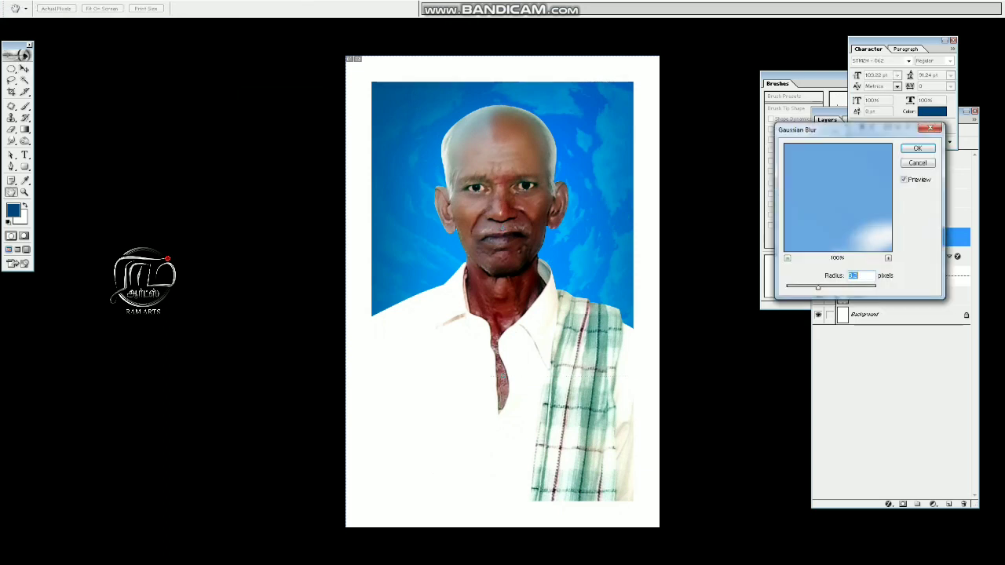
key(Up)
key(Up)
key(Up)
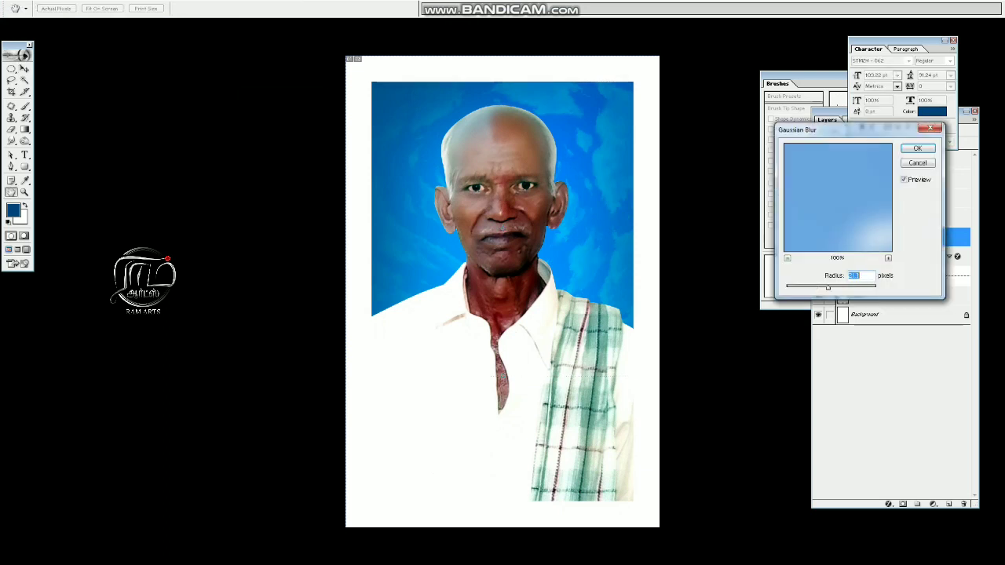
key(Return)
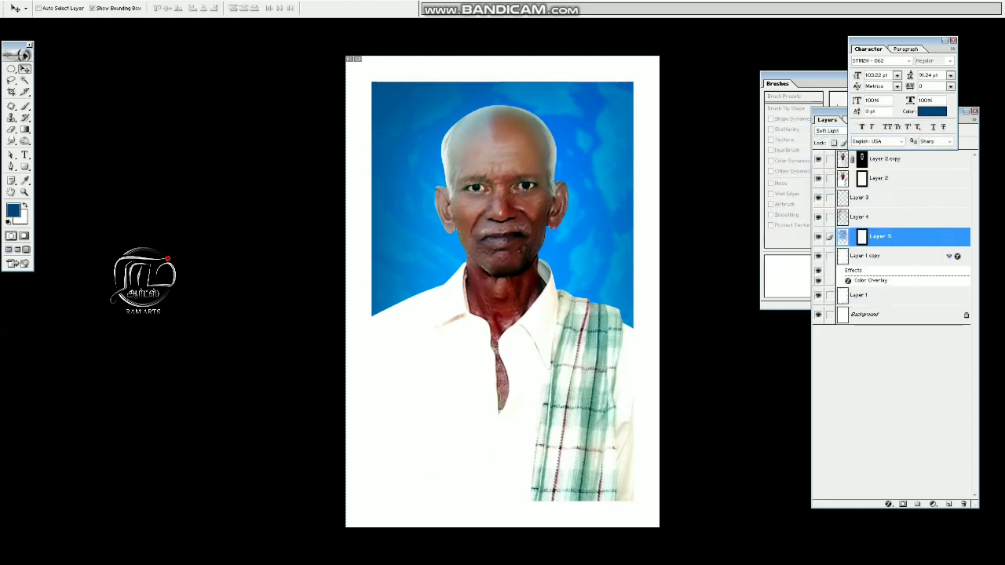
Move the cloud layer above Layer 4 and apply a second, stronger Gaussian Blur.
key(ctrl+bracketright)
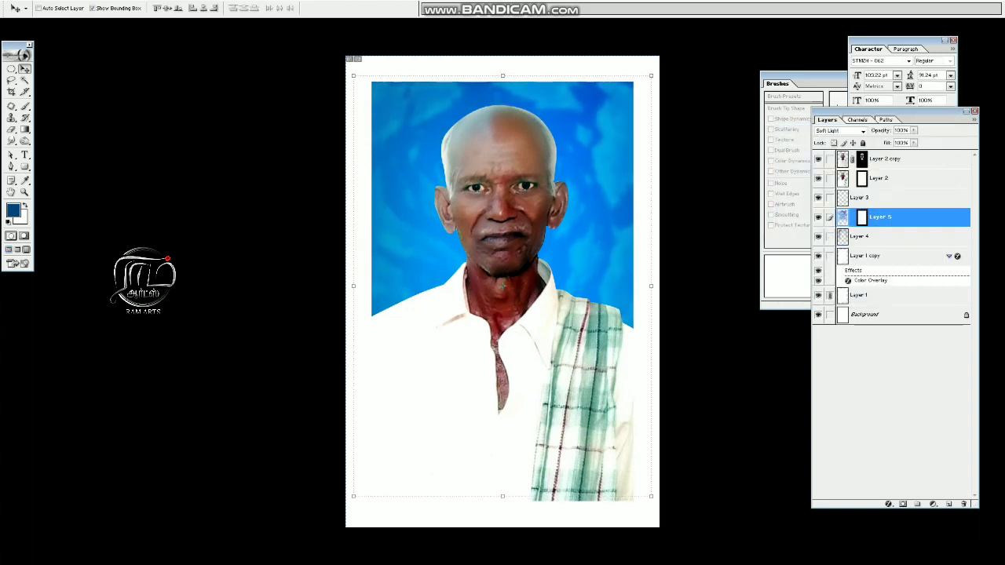
key(alt+t)
key(Down)
key(Down)
key(Down)
key(Right)
key(Down)
key(Down)
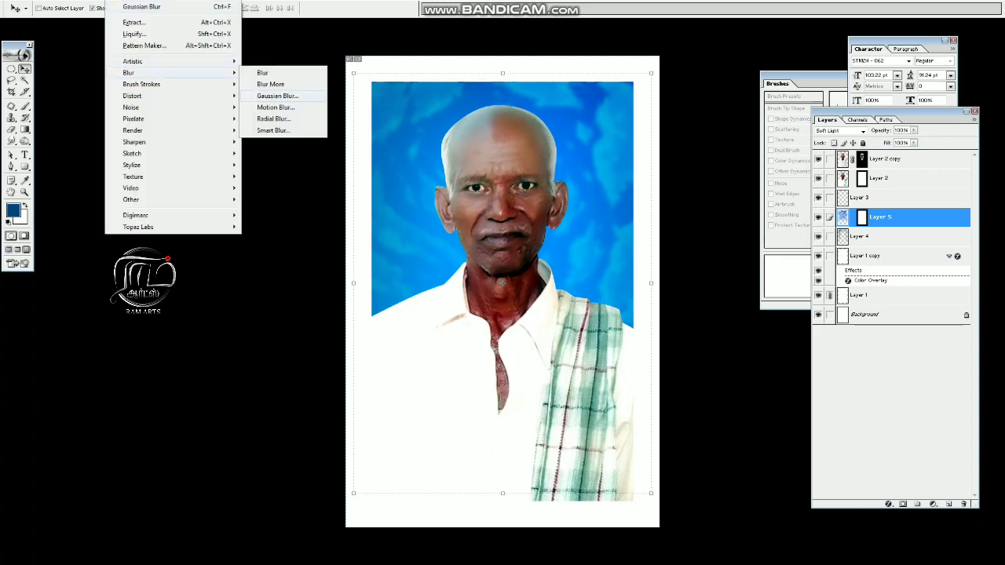
key(Return)
drag(827, 287, 831, 288)
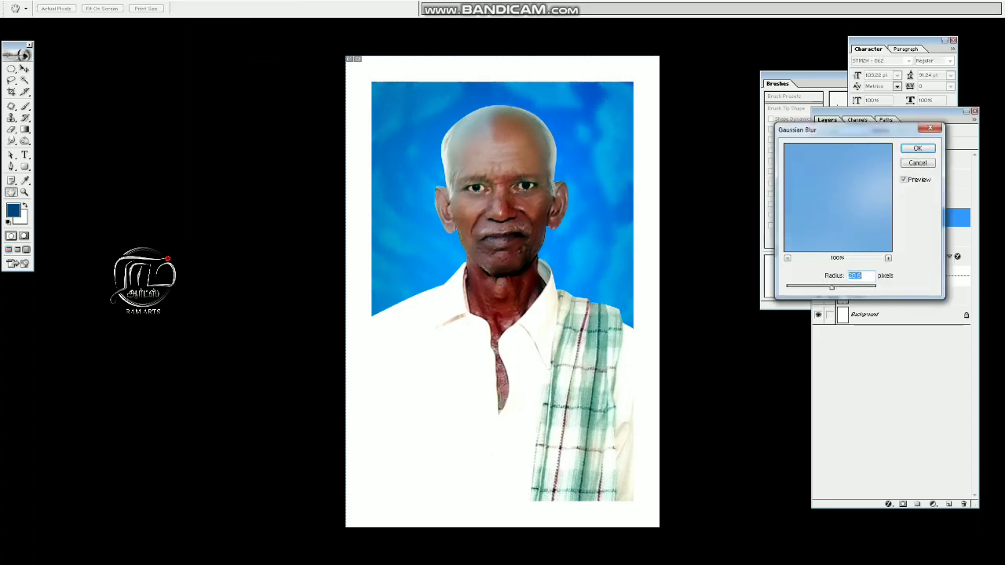
key(Return)
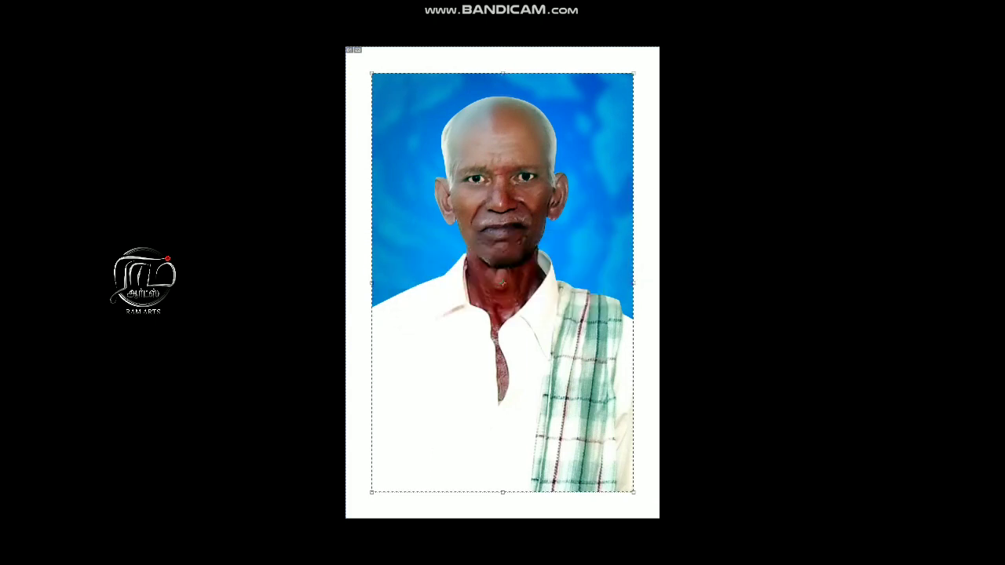
Toggle the panels to view the portrait clean and clear the background selection.
key(Tab)
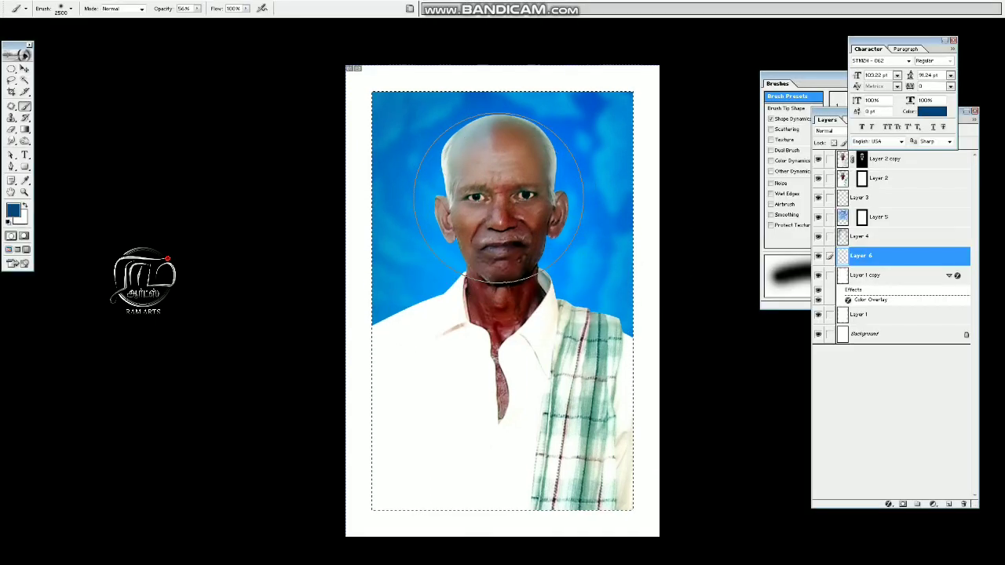
key(Tab)
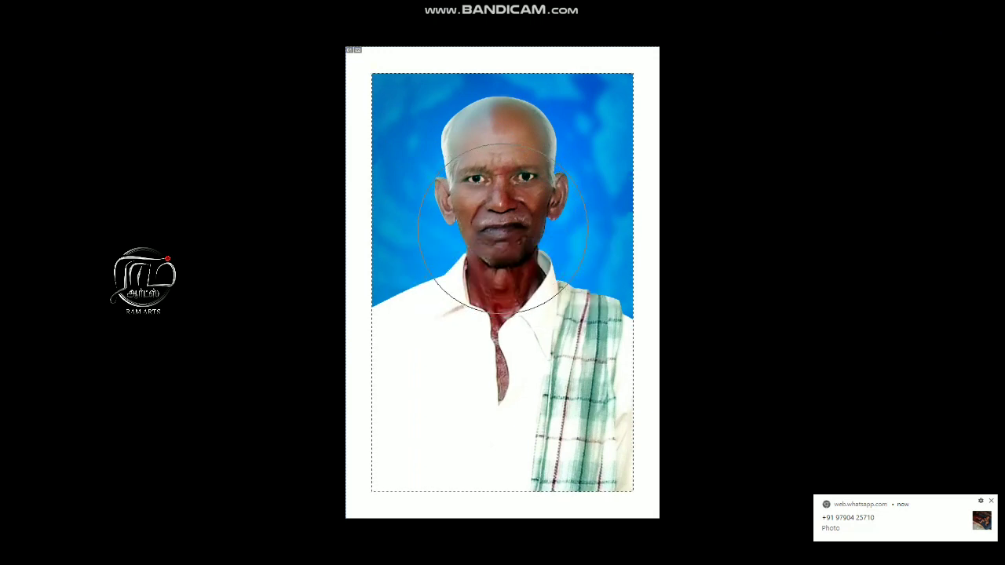
key(ctrl+d)
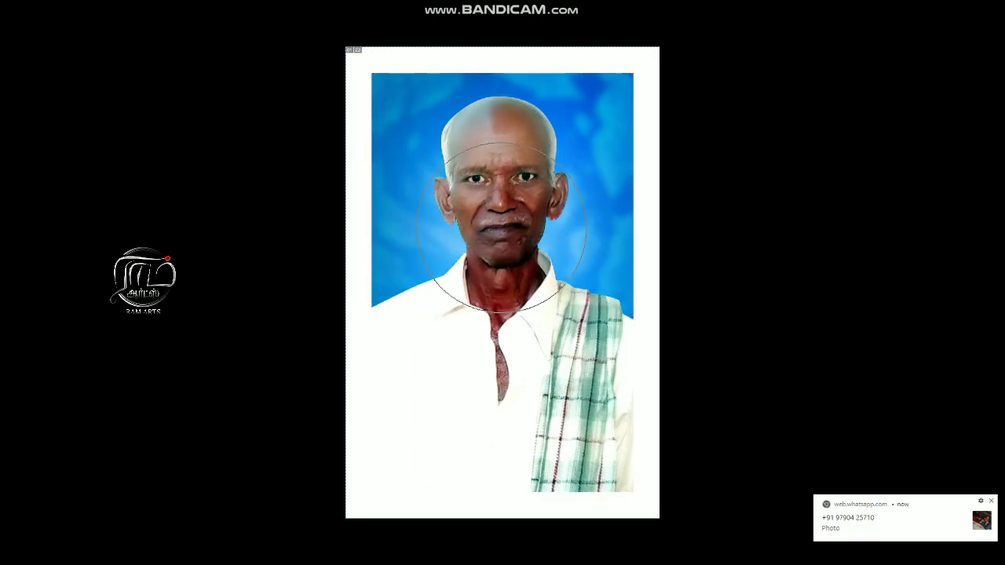
Undo and redo the glow edit to compare, commit it, then fit the whole portrait on screen.
key(ctrl+z)
key(ctrl+z)
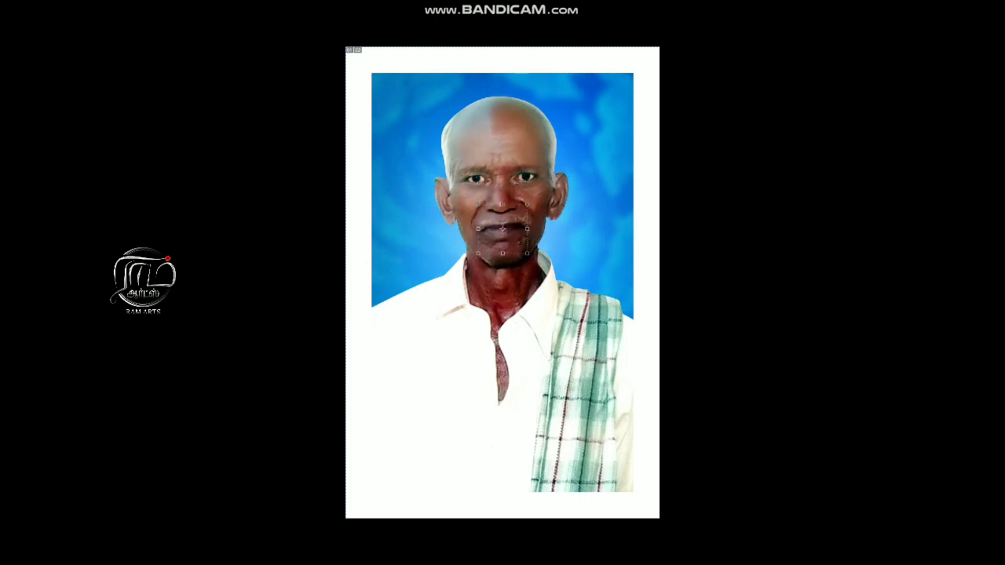
key(ctrl+z)
key(ctrl+z)
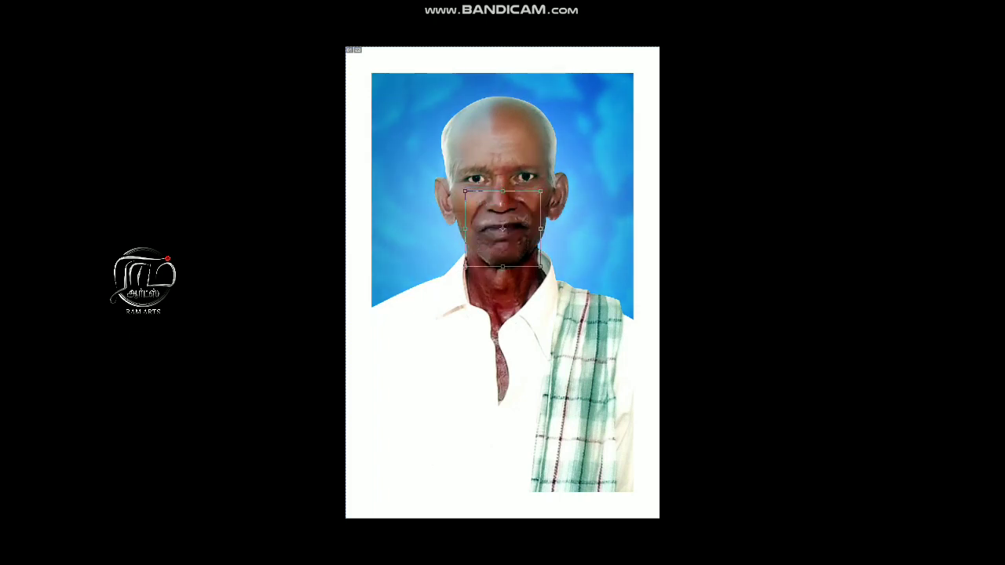
key(Return)
key(ctrl+minus)
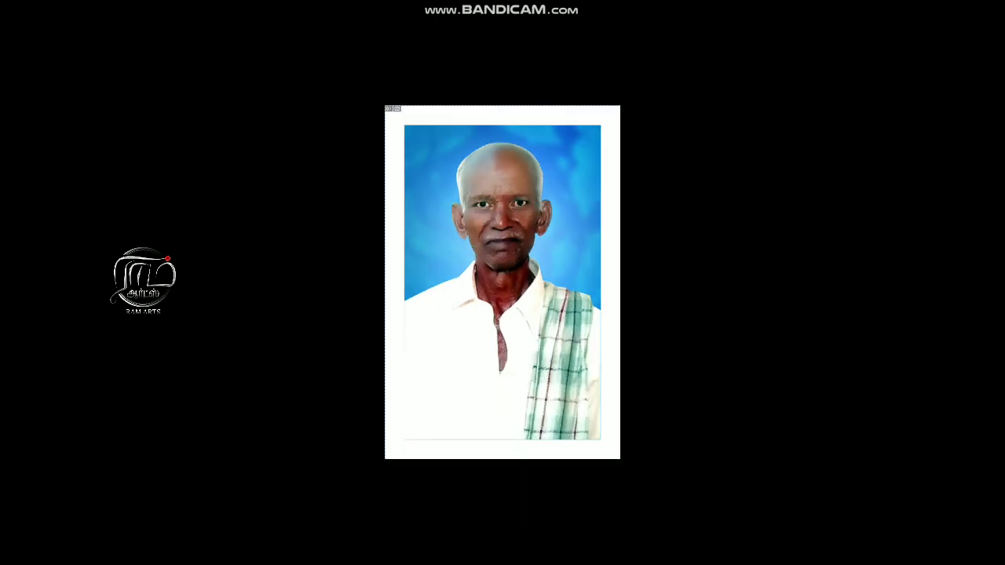
key(ctrl+0)
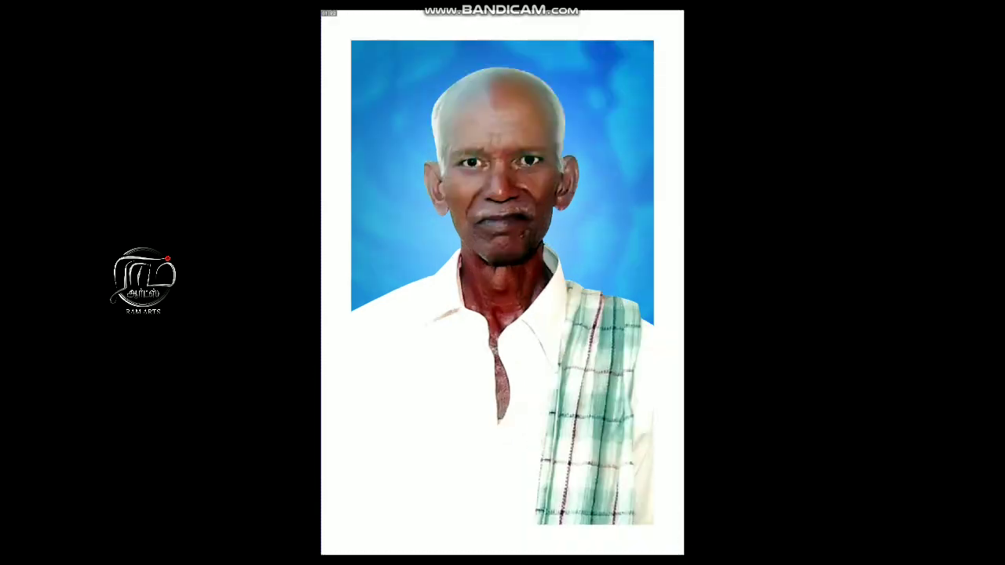